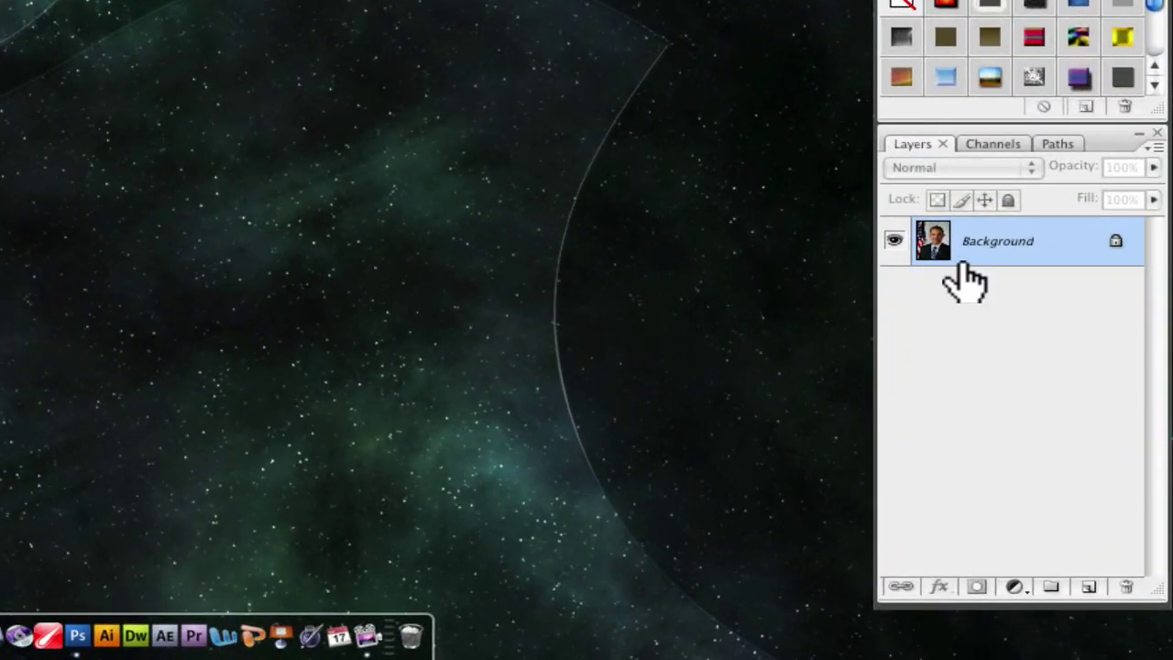
- Unlock the Background into Layer 0 with a mask, and set a 400 px brush at 70% hardness
double_click(962, 263, "alt")
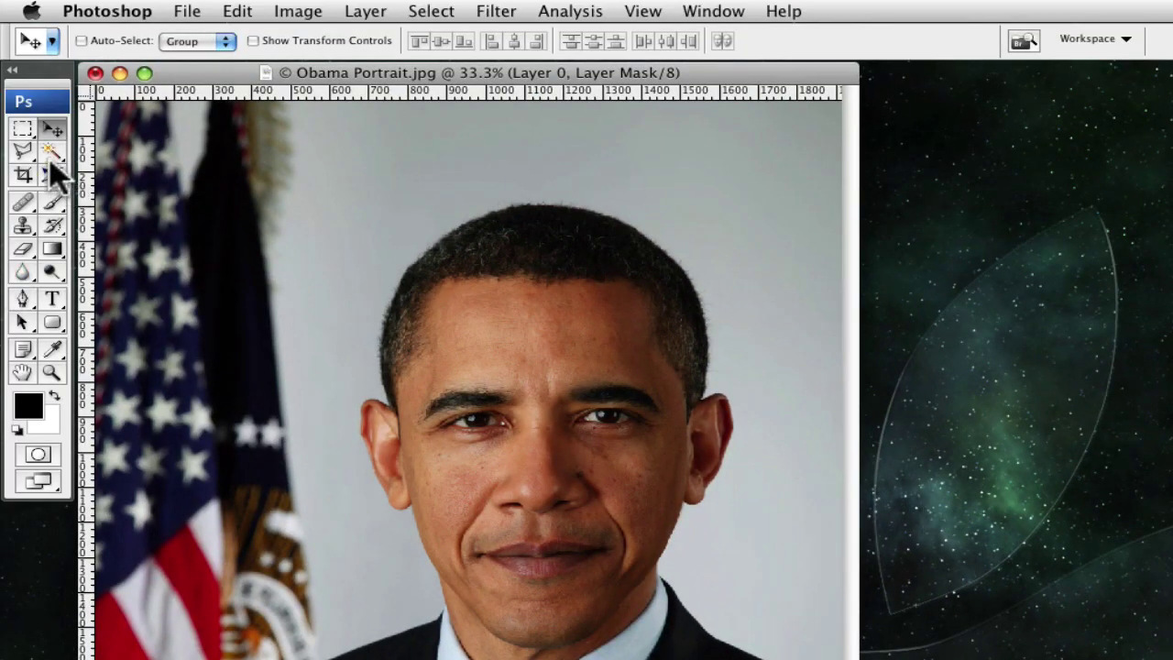
left_click(52, 203)
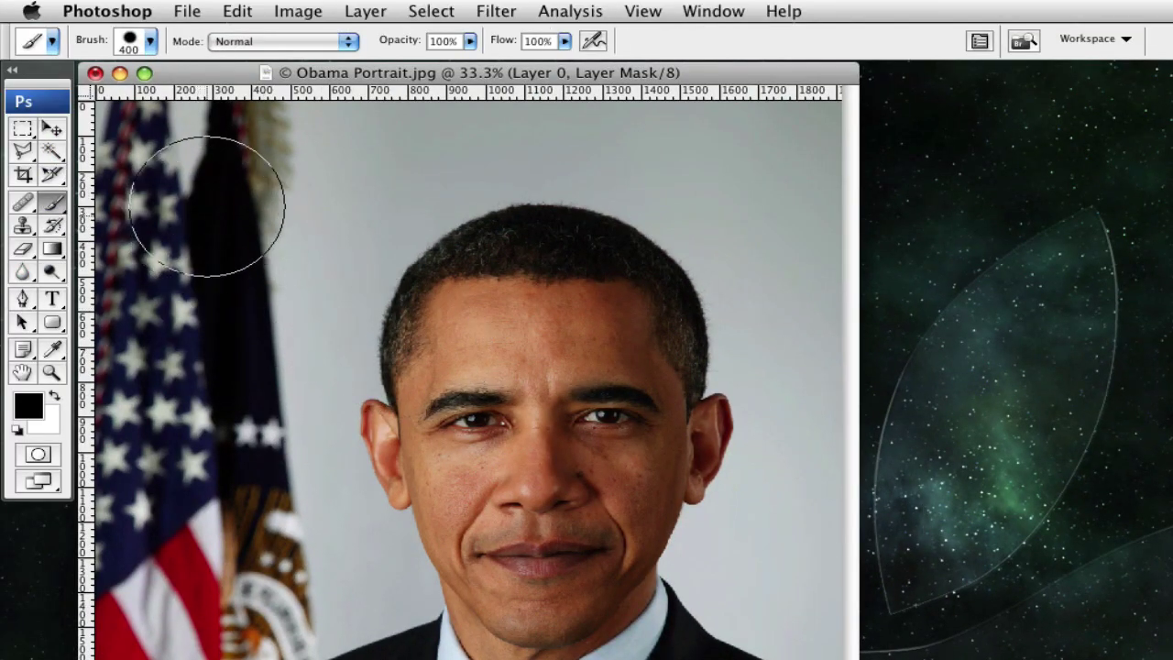
left_click(150, 41)
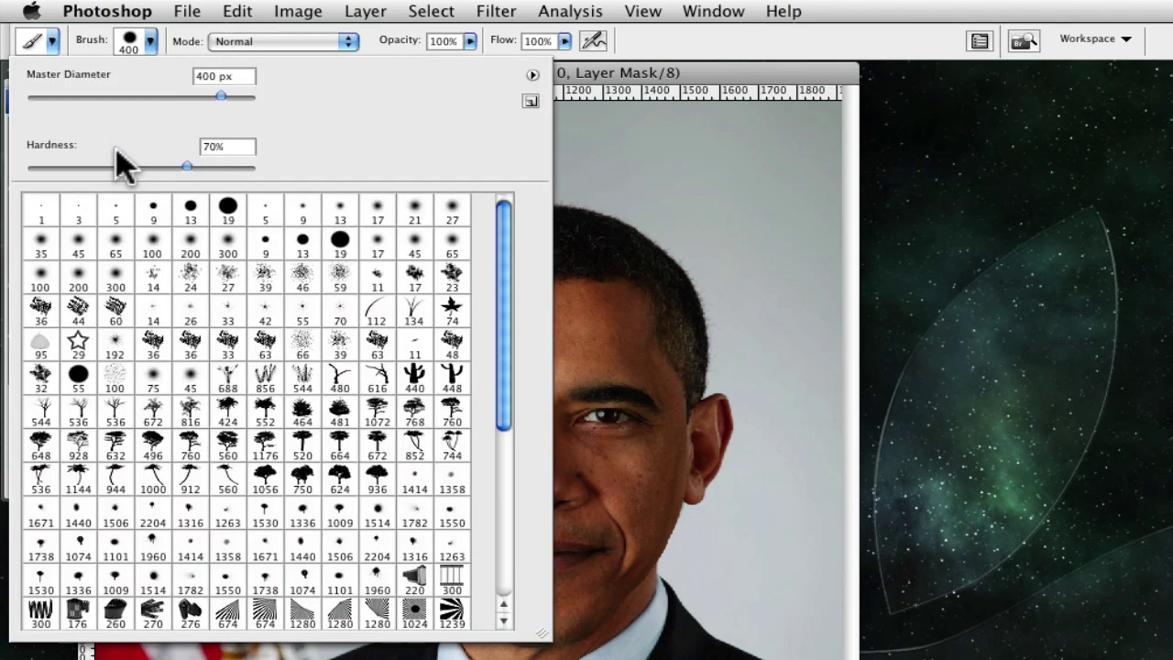
left_click(166, 43)
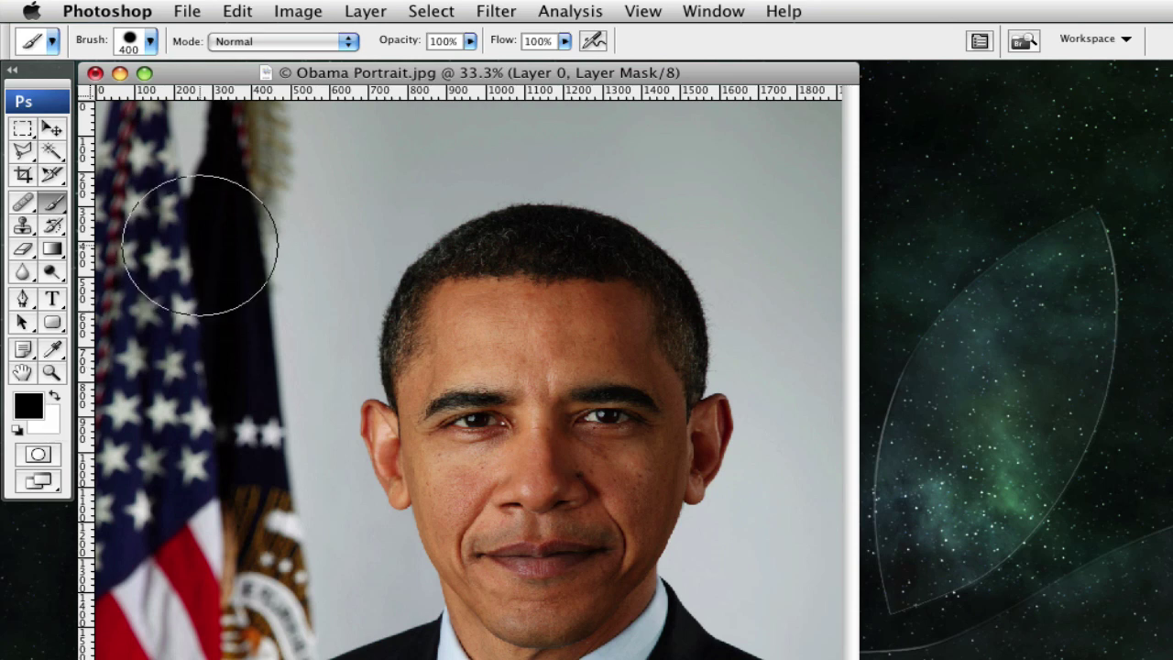
- Zoom in and paint black on the mask to hide a soft band across the top of the portrait
key("super+equal")
key("super+equal")
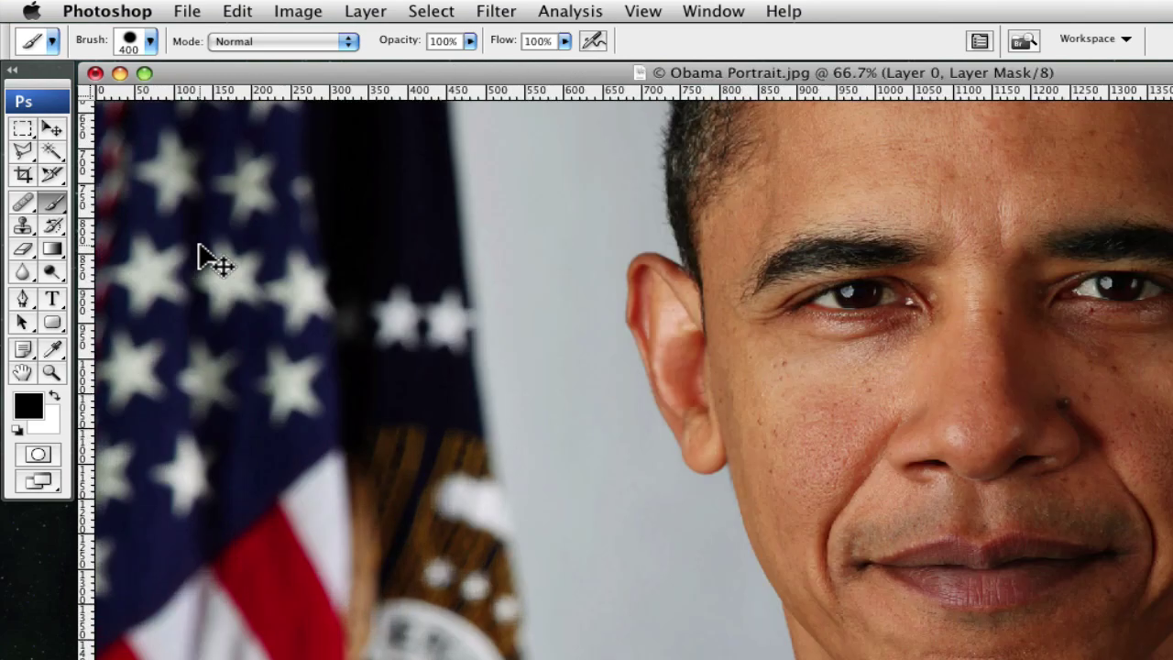
scroll(224, 243, "up", 10)
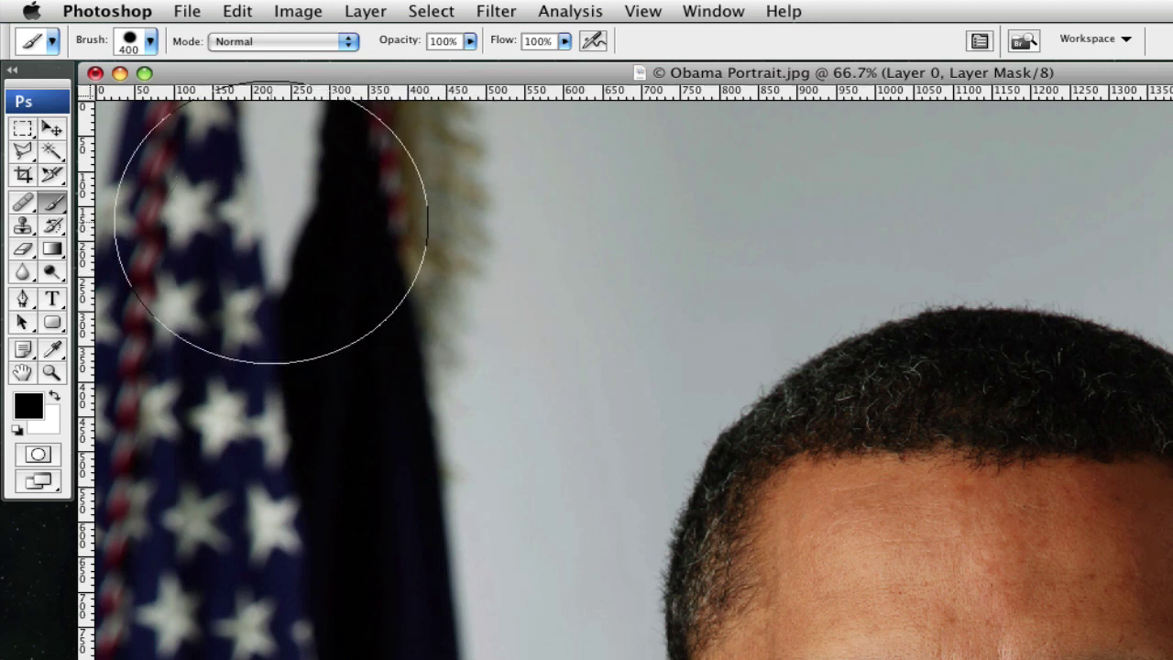
mouse_move(194, 146)
left_mouse_down()
mouse_move(487, 110)
mouse_move(885, 104)
mouse_move(1168, 79)
mouse_move(1172, 101)
left_mouse_up()
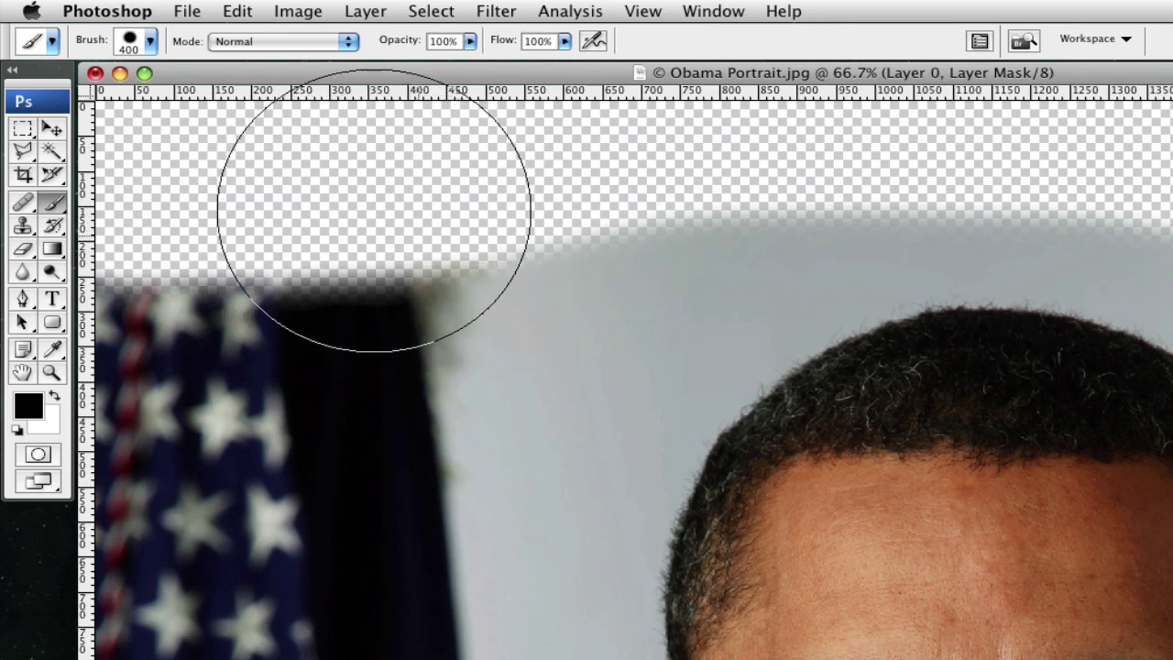
key("v")
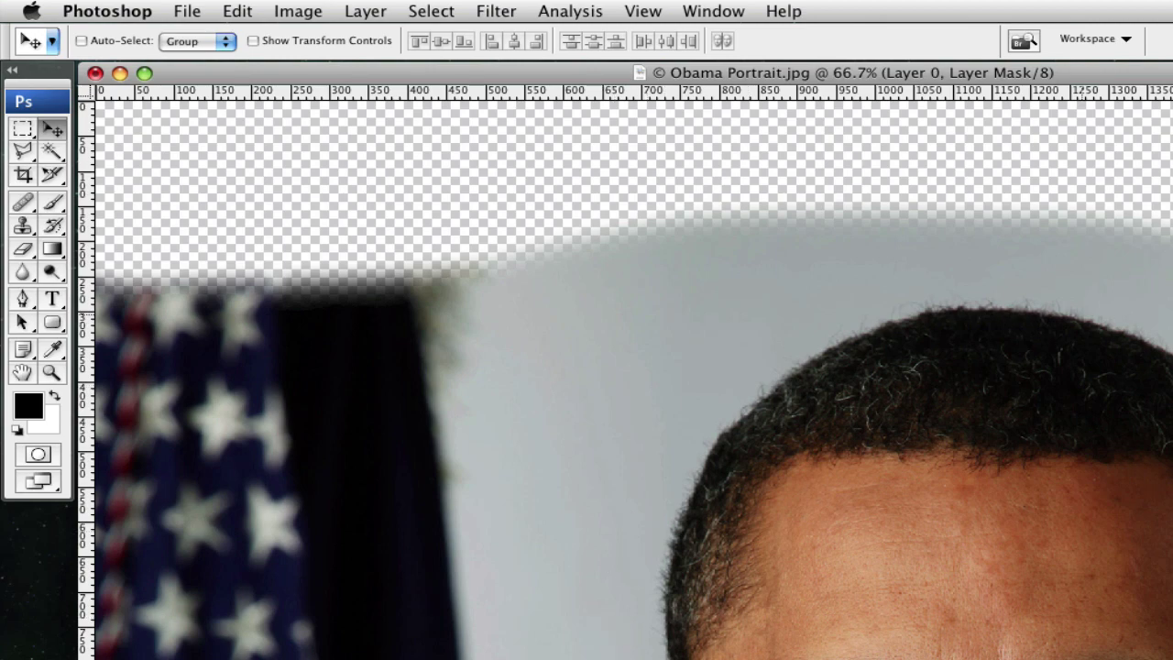
scroll(623, 379, "down", 10)
scroll(623, 379, "up", 9)
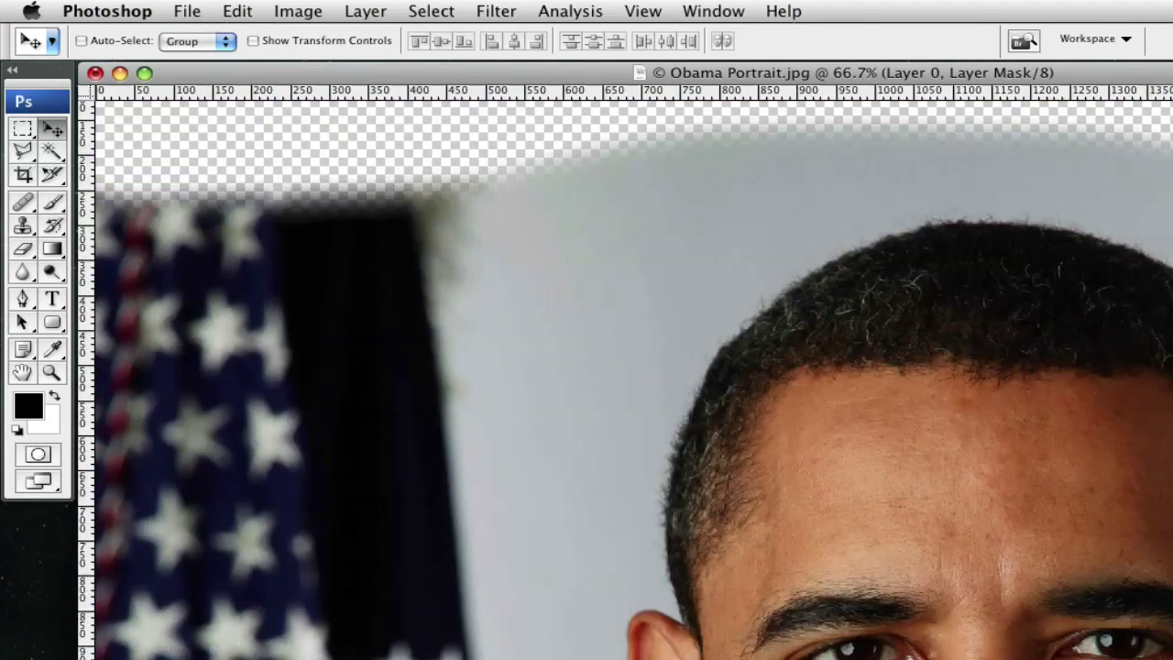
scroll(623, 379, "up", 3)
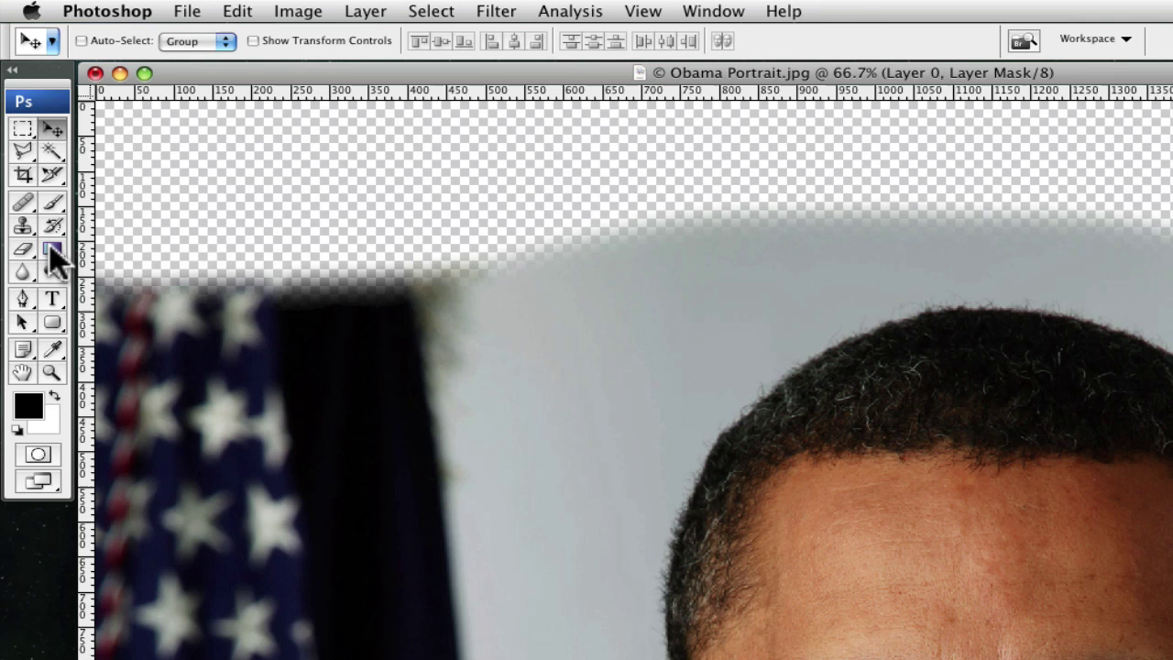
- With the 400 px brush, mask out the flag and grey backdrop left of the face
key("b")
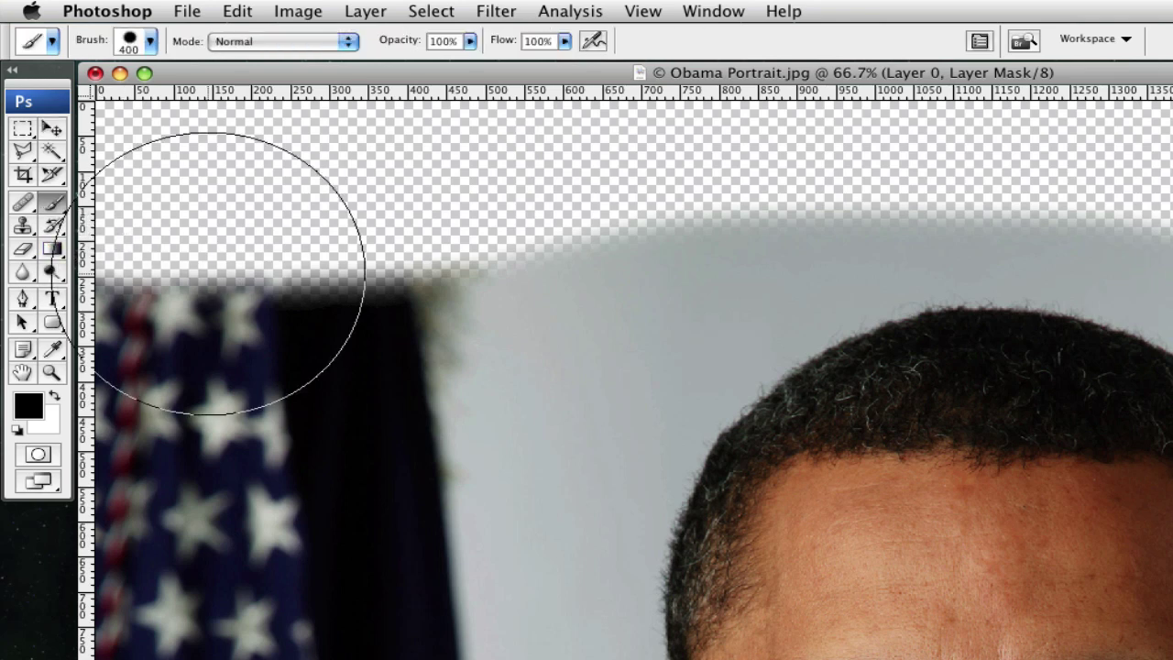
mouse_move(230, 230)
left_mouse_down()
mouse_move(230, 283)
mouse_move(241, 248)
mouse_move(128, 582)
mouse_move(301, 309)
mouse_move(384, 641)
left_mouse_up()
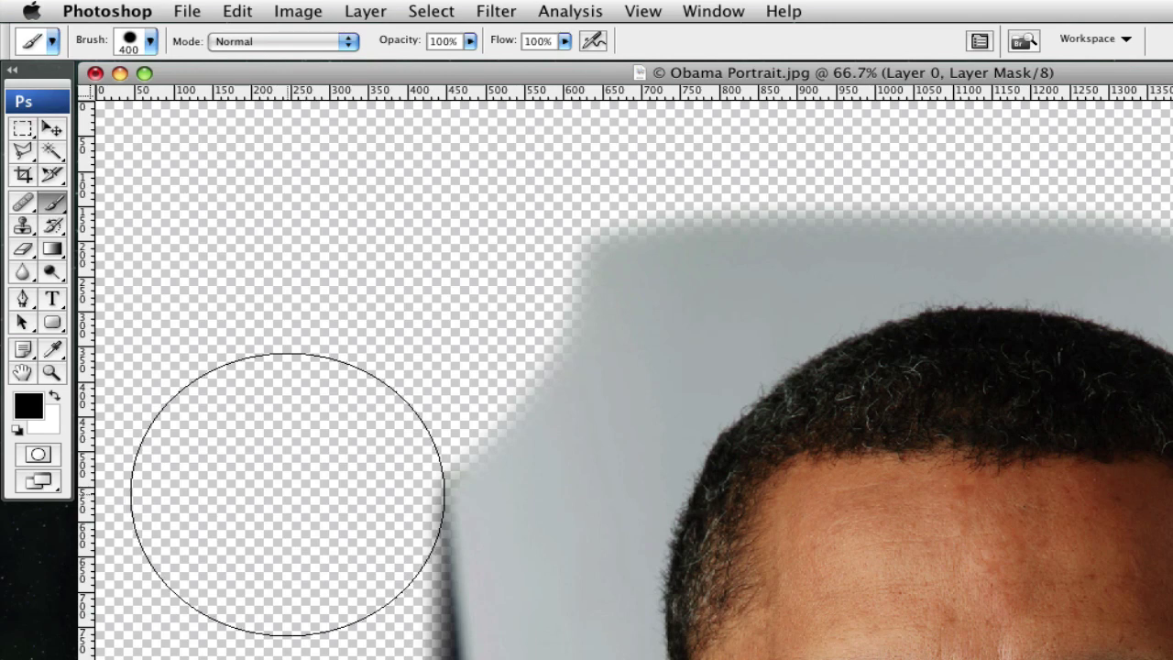
scroll(289, 495, "down", 5)
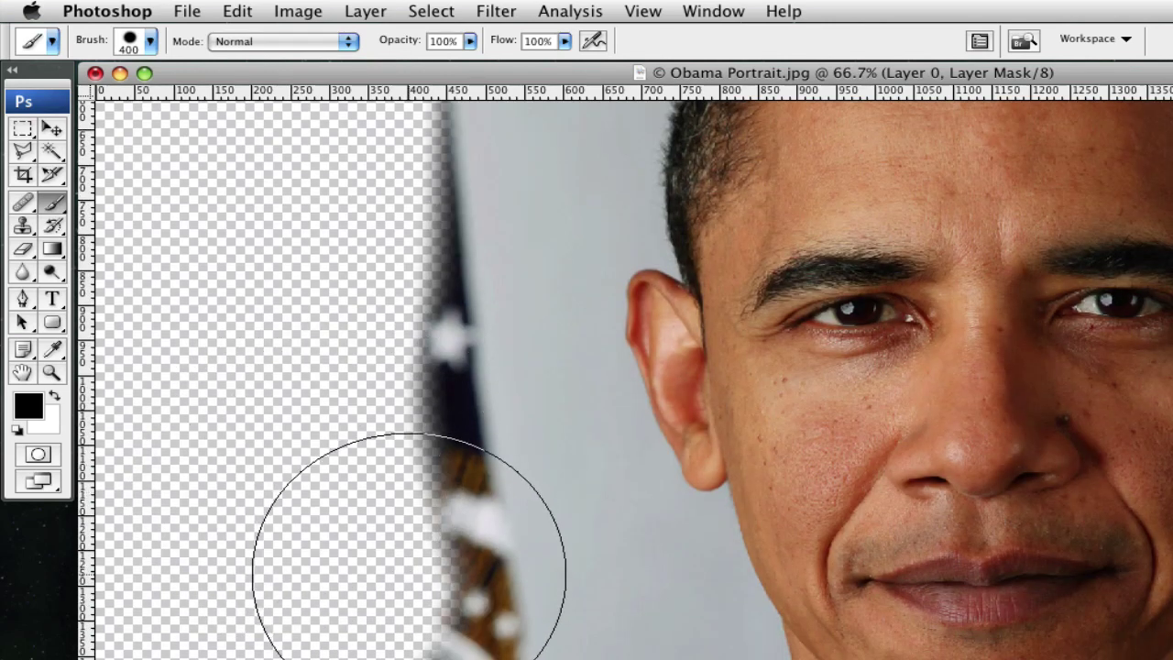
mouse_move(406, 570)
left_mouse_down()
mouse_move(305, 648)
mouse_move(455, 599)
mouse_move(406, 513)
mouse_move(350, 335)
mouse_move(374, 237)
mouse_move(445, 156)
left_mouse_up()
mouse_move(396, 309)
left_mouse_down()
mouse_move(445, 496)
mouse_move(492, 550)
left_mouse_up()
- With a 300 px brush, mask the grey backdrop near the jaw and ear
key("bracketleft")
key("bracketleft")
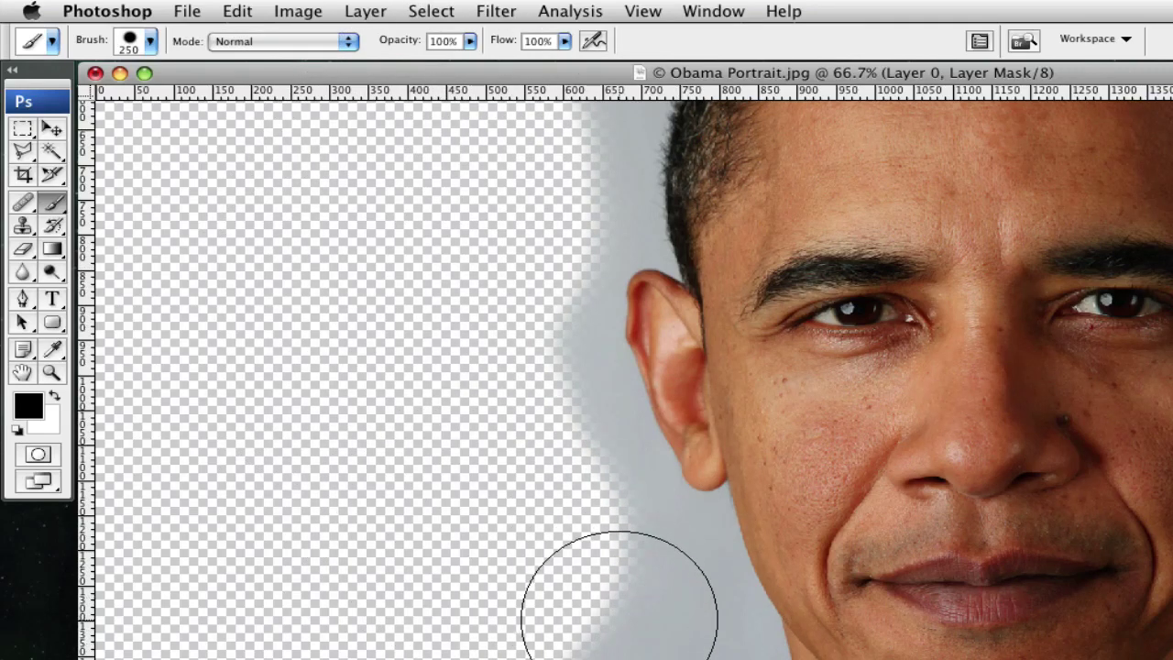
left_click_drag(619, 629, 438, 659)
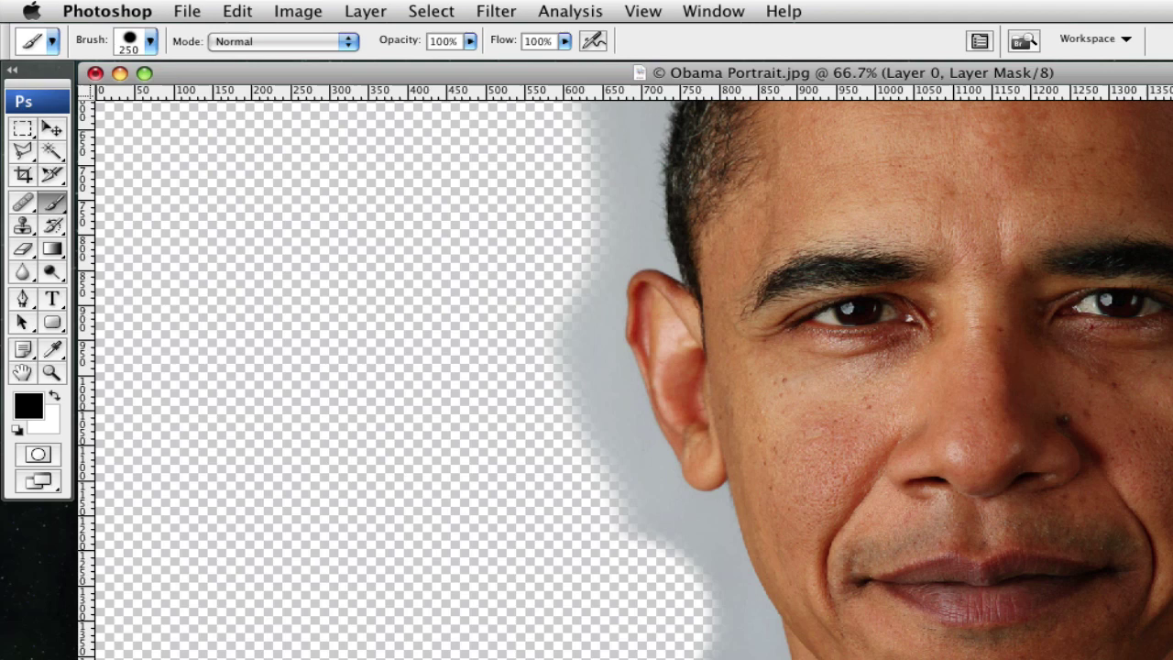
mouse_move(461, 658)
left_mouse_down()
mouse_move(617, 581)
mouse_move(521, 434)
mouse_move(500, 303)
mouse_move(529, 197)
left_mouse_up()
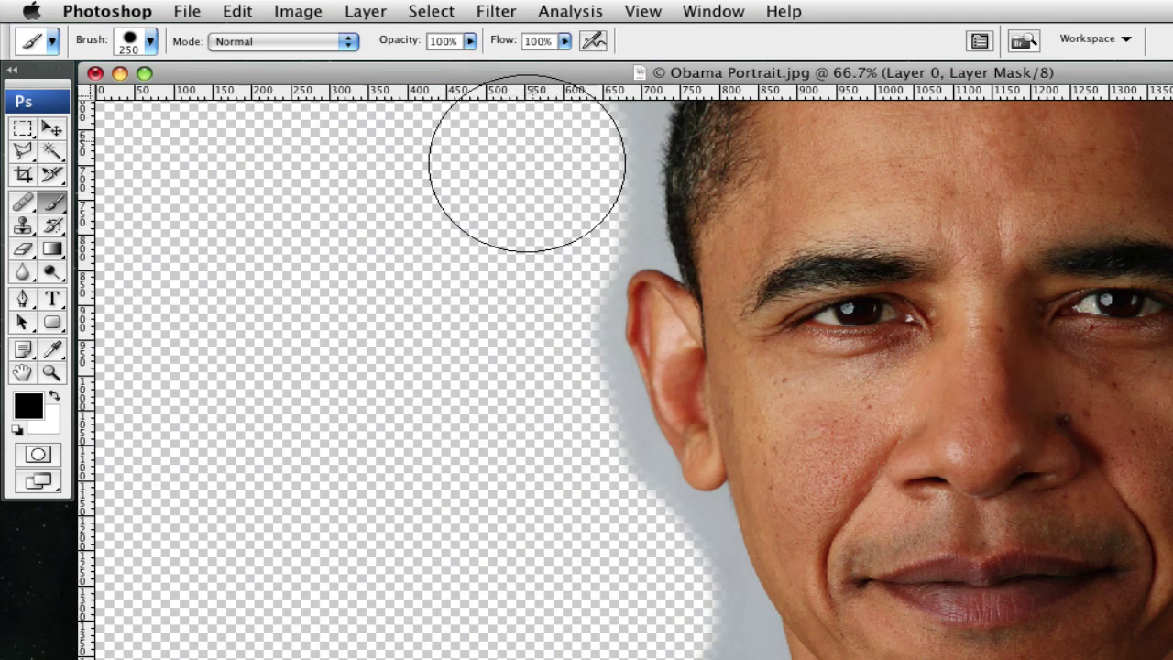
scroll(543, 190, "up", 2)
scroll(542, 184, "up", 10)
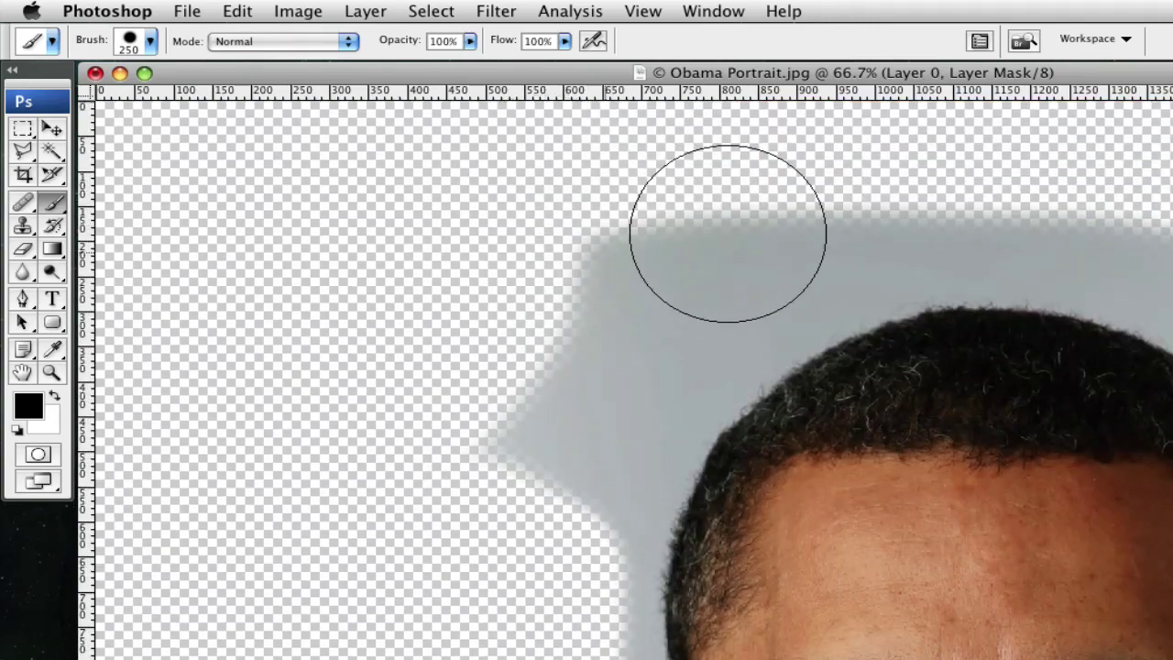
- Mask the backdrop above the hair and down the right side of the head to the chin
mouse_move(741, 233)
left_mouse_down()
mouse_move(593, 338)
mouse_move(487, 494)
left_mouse_up()
mouse_move(636, 269)
left_mouse_down()
mouse_move(1020, 163)
mouse_move(1172, 184)
mouse_move(847, 183)
mouse_move(1172, 302)
mouse_move(1172, 434)
left_mouse_up()
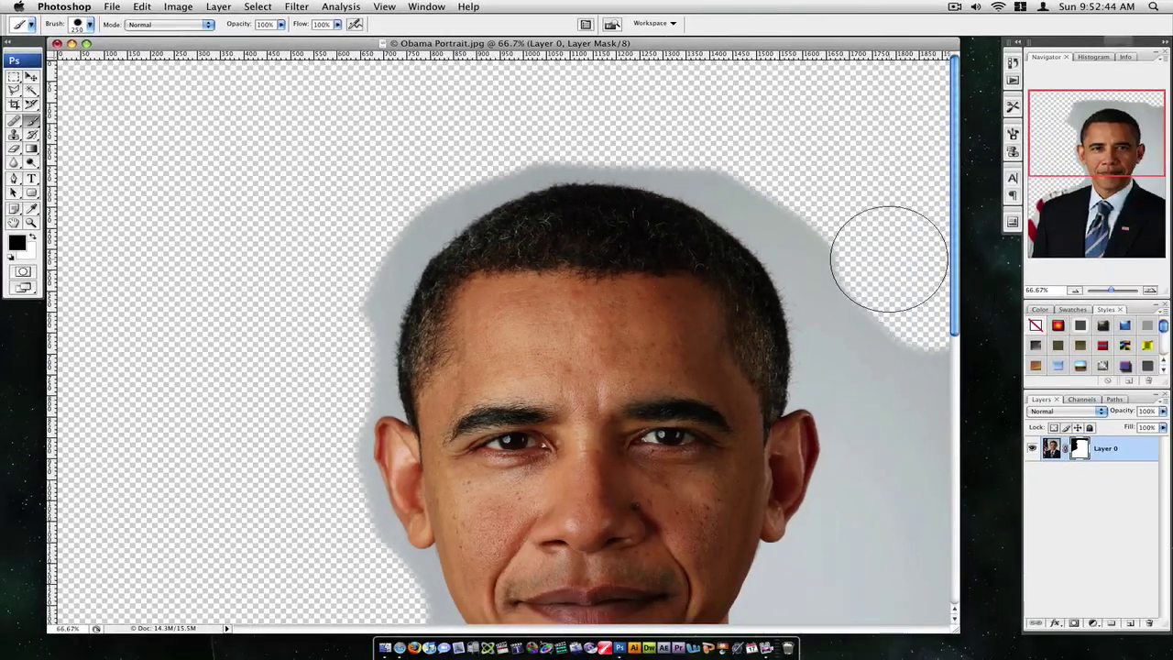
mouse_move(888, 258)
left_mouse_down()
mouse_move(757, 138)
mouse_move(870, 259)
mouse_move(940, 410)
mouse_move(909, 594)
left_mouse_up()
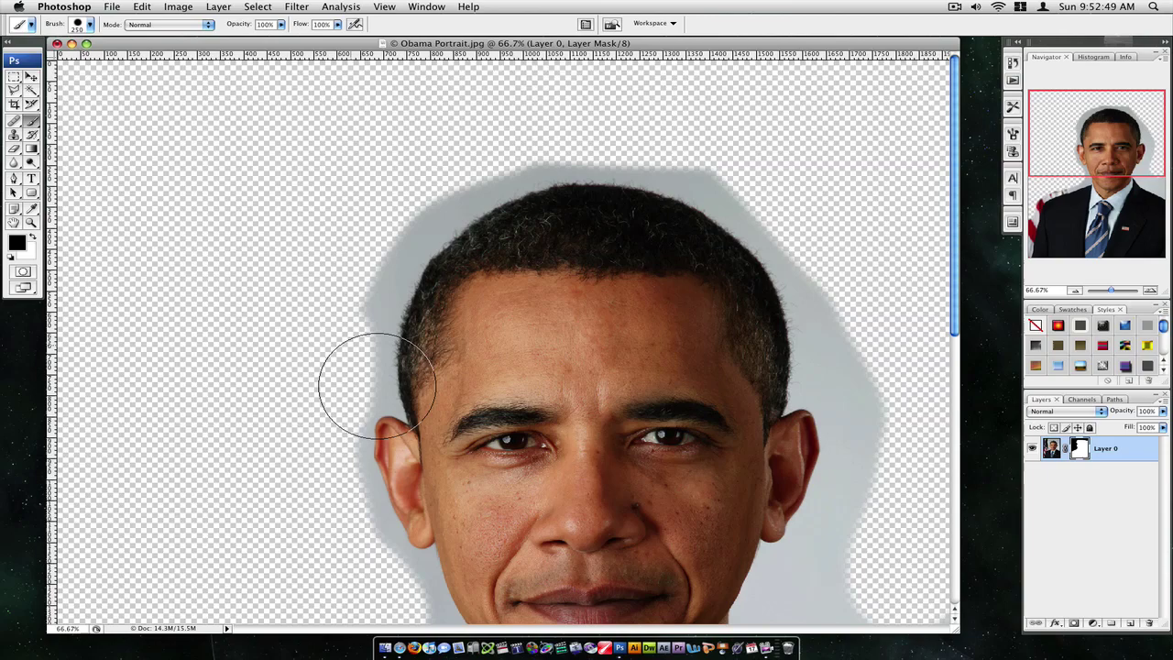
scroll(914, 406, "down", 5)
mouse_move(880, 339)
left_mouse_down()
mouse_move(936, 443)
mouse_move(936, 479)
mouse_move(940, 469)
mouse_move(829, 411)
mouse_move(823, 395)
mouse_move(882, 330)
mouse_move(903, 266)
mouse_move(911, 188)
mouse_move(860, 69)
mouse_move(899, 205)
mouse_move(878, 248)
left_mouse_up()
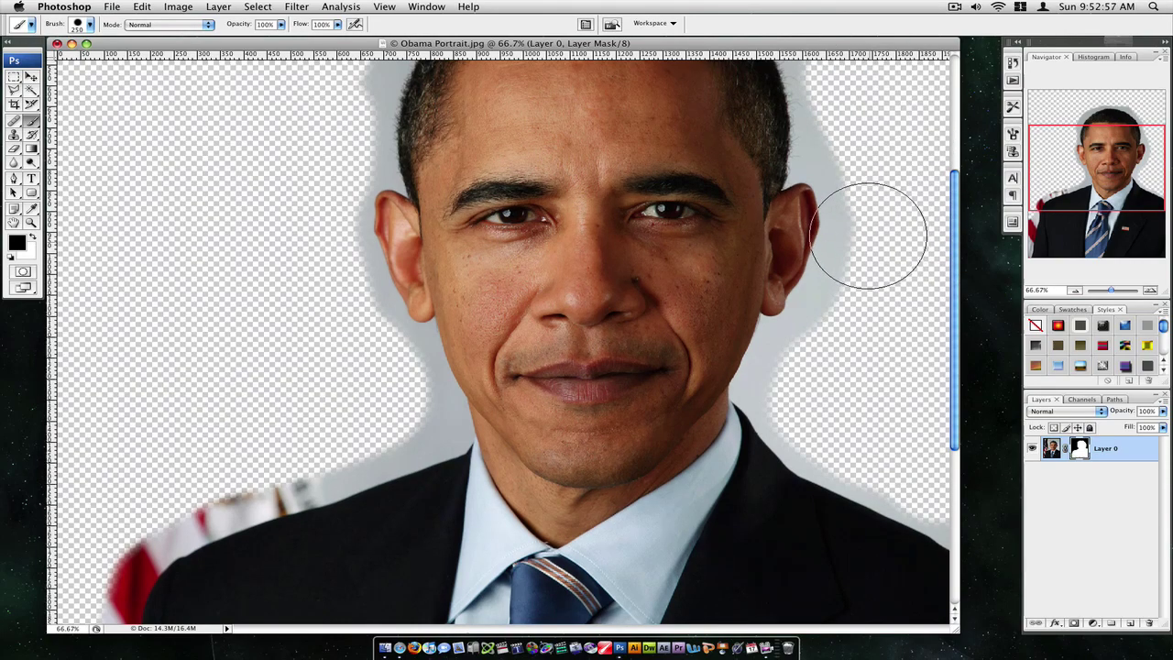
scroll(745, 262, "up", 5)
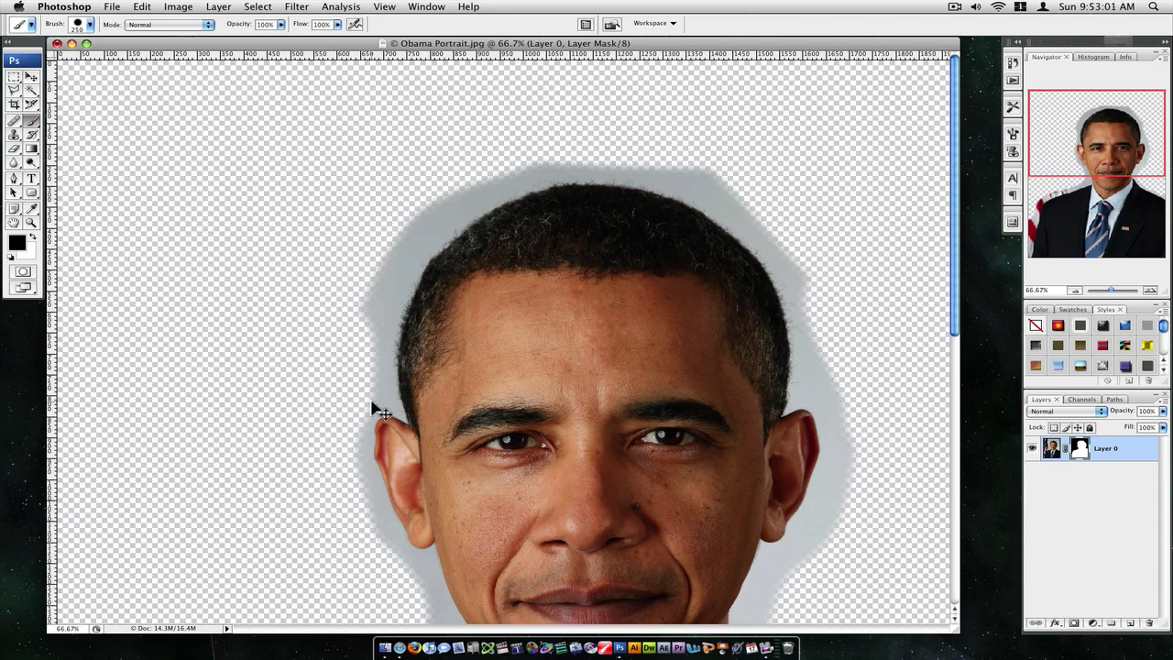
key("super+equal")
key("super+equal")
key("bracketright")
key("bracketright")
key("bracketright")
key("bracketright")
key("bracketright")
- With a 90 px brush, mask the grey backdrop along the hairline, undoing one stroke that cut the forehead
left_click_drag(406, 379, 718, 248)
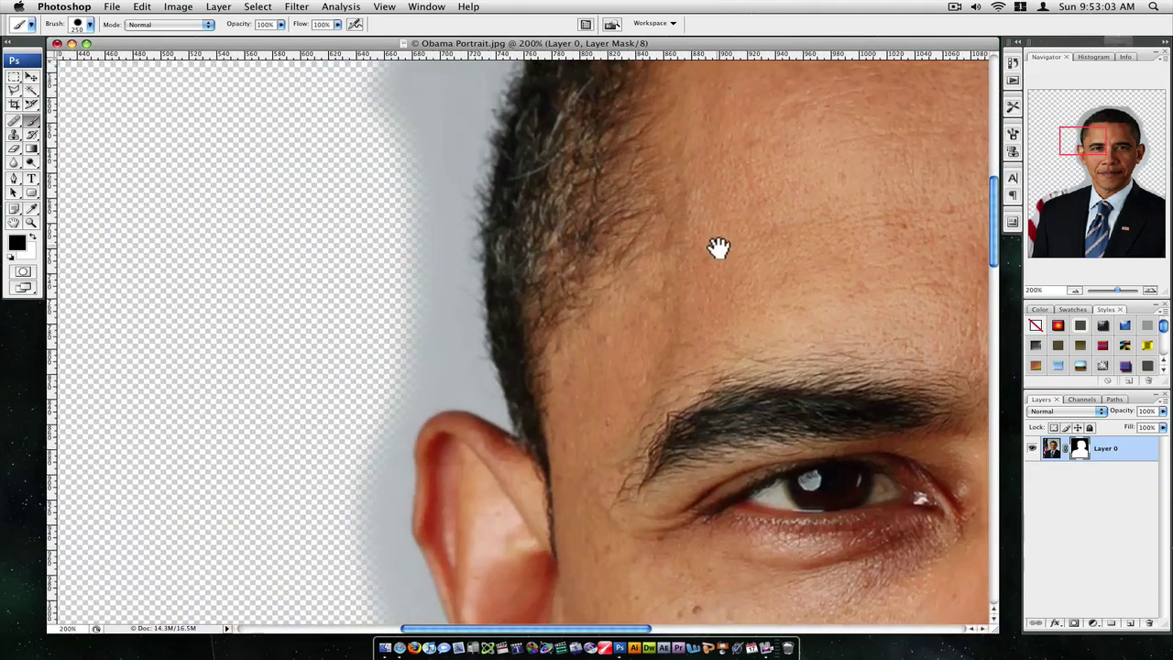
left_click_drag(601, 248, 659, 293)
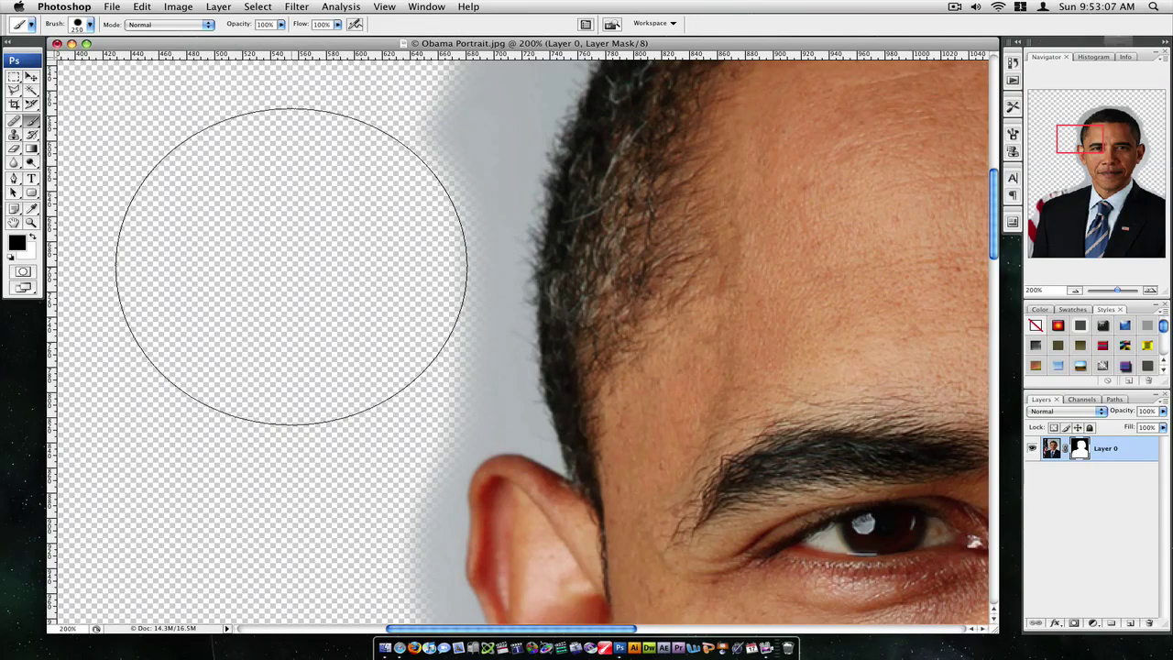
key("bracketleft")
key("bracketleft")
key("bracketleft")
key("bracketleft")
key("bracketleft")
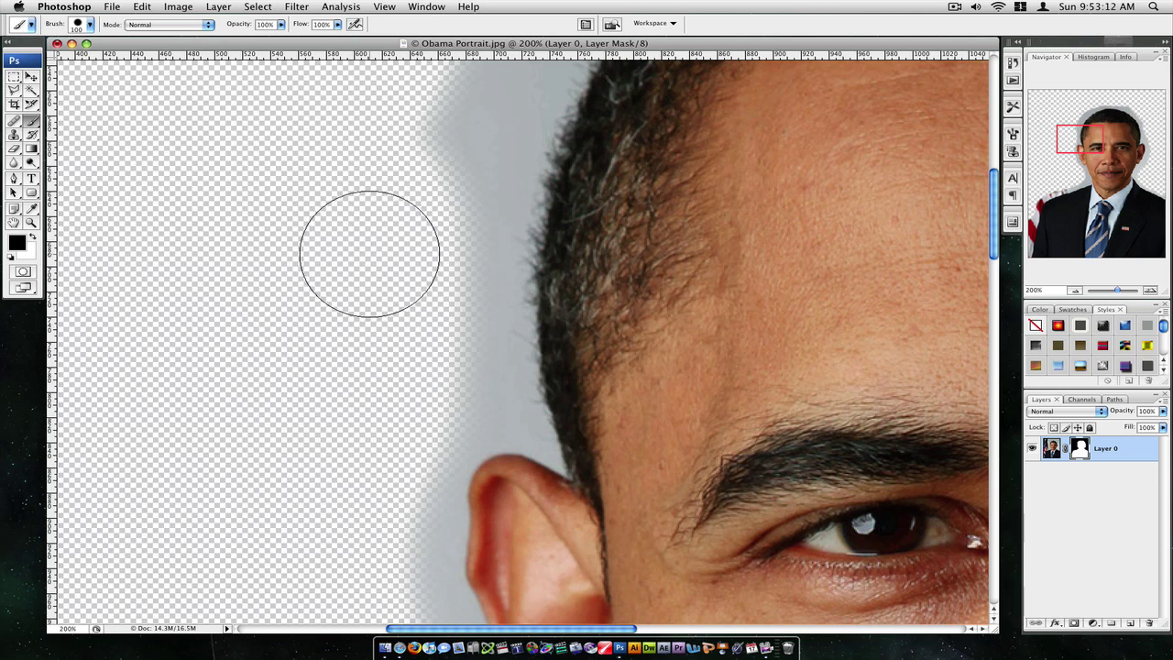
key("bracketright")
key("bracketright")
key("bracketright")
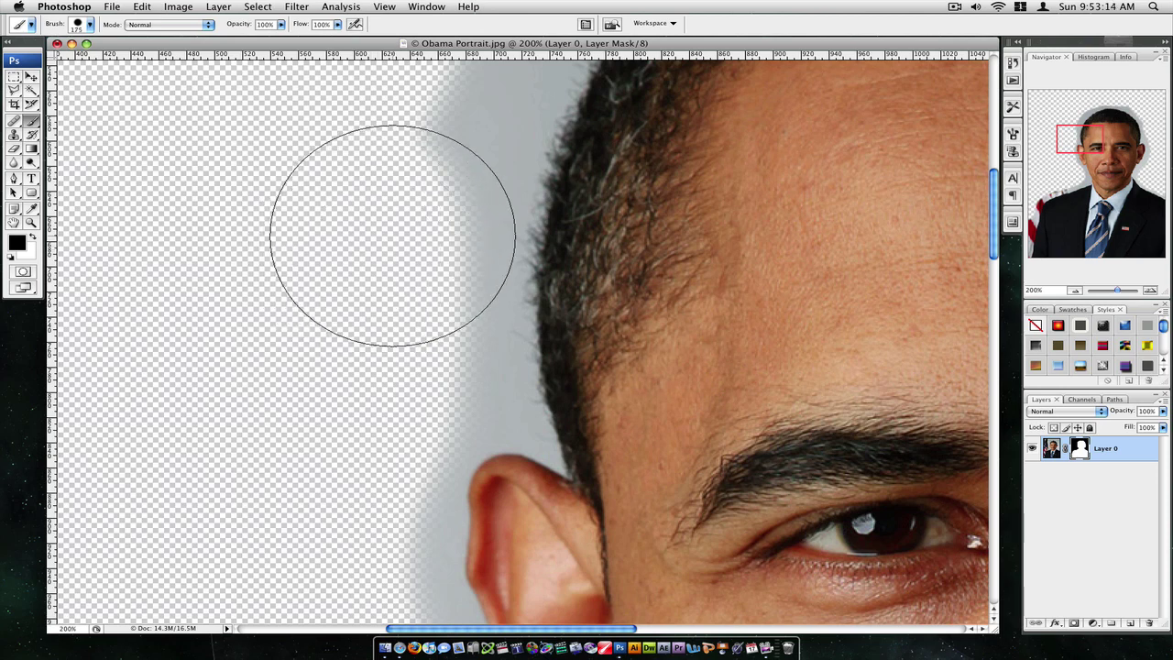
key("bracketleft")
key("bracketleft")
key("bracketleft")
key("bracketleft")
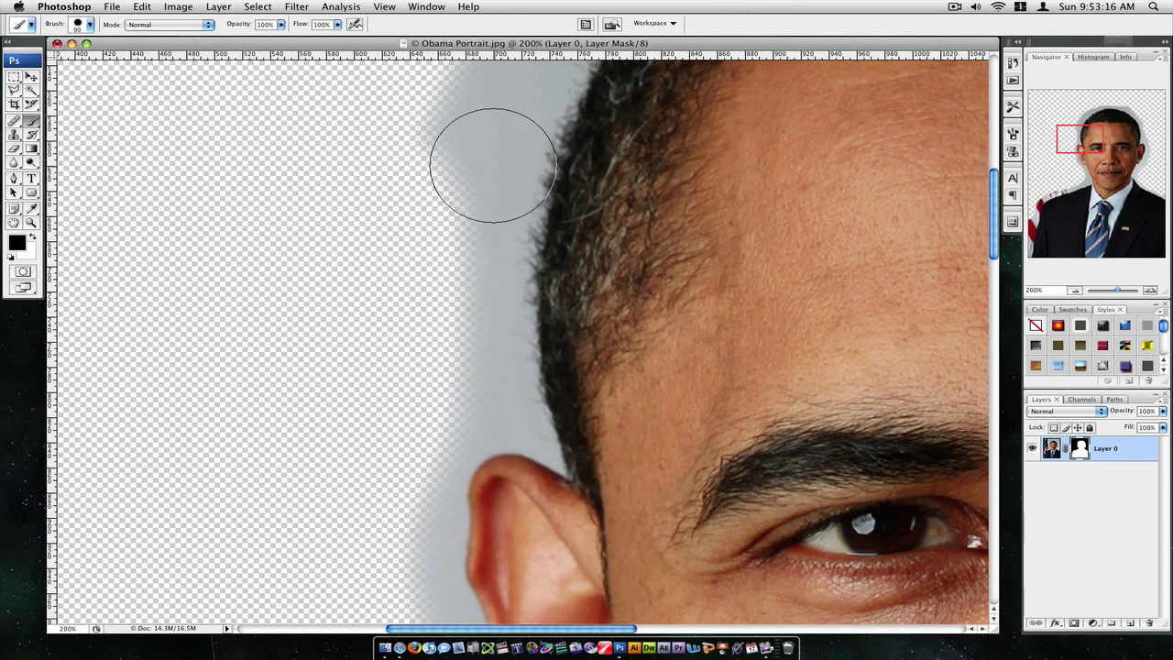
mouse_move(485, 101)
left_mouse_down()
mouse_move(438, 284)
mouse_move(466, 79)
mouse_move(445, 214)
mouse_move(446, 369)
mouse_move(463, 395)
mouse_move(393, 424)
mouse_move(367, 544)
mouse_move(411, 473)
mouse_move(354, 440)
mouse_move(367, 466)
mouse_move(639, 279)
mouse_move(237, 381)
left_mouse_up()
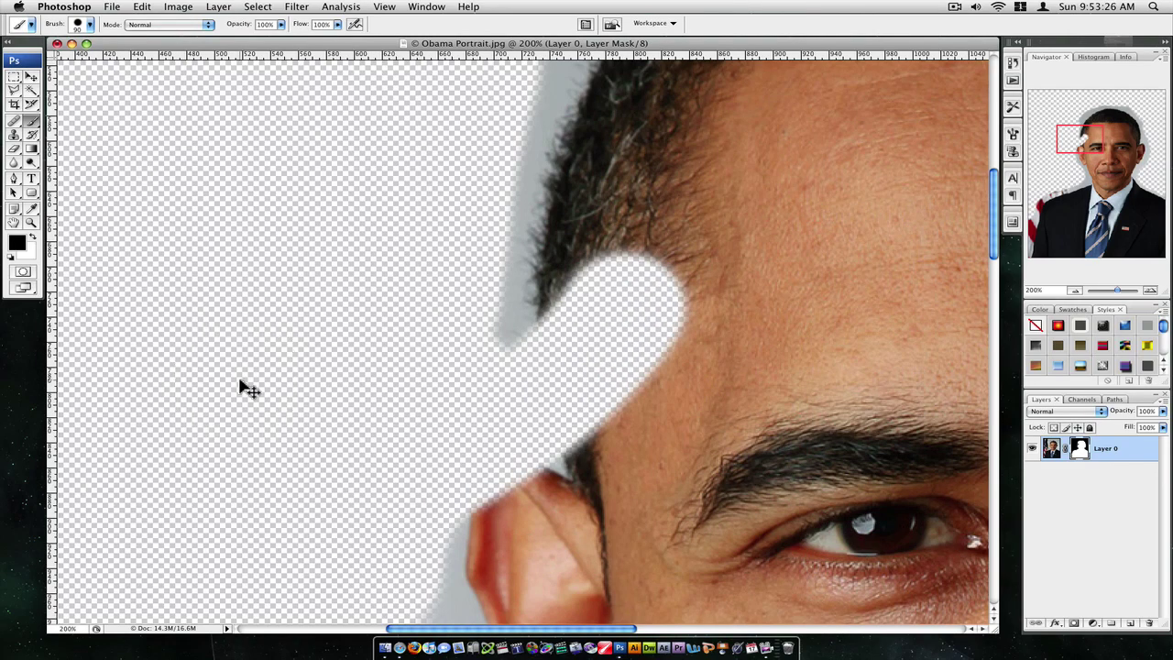
key("super+z")
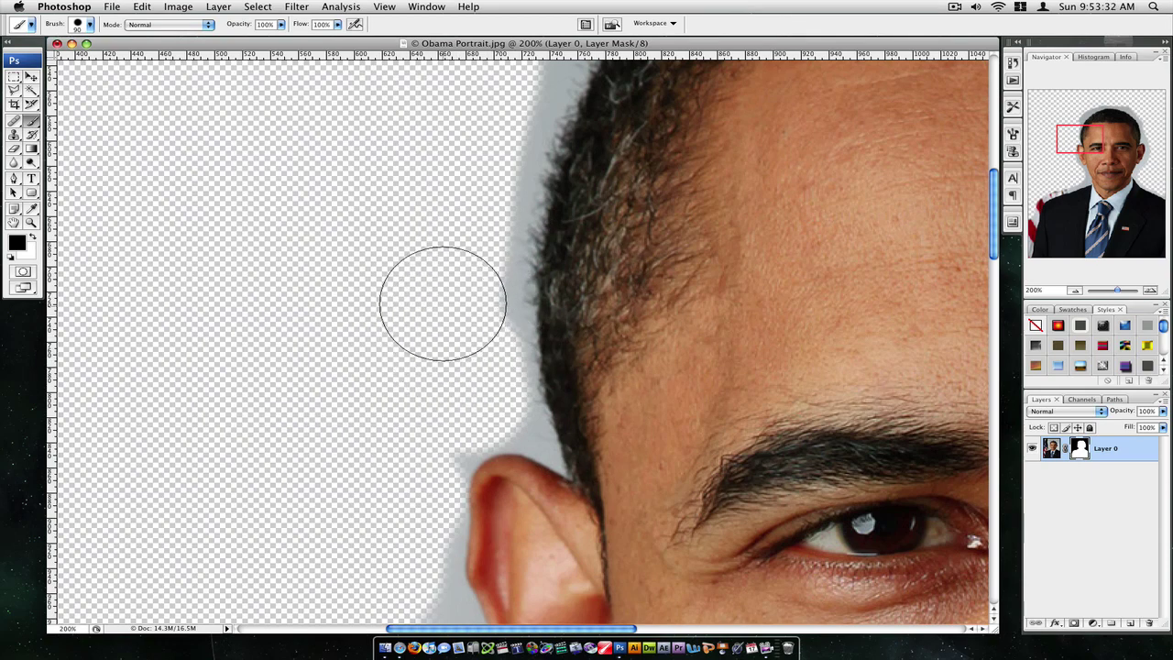
mouse_move(463, 211)
left_mouse_down()
mouse_move(496, 66)
mouse_move(628, 70)
mouse_move(785, 223)
left_mouse_up()
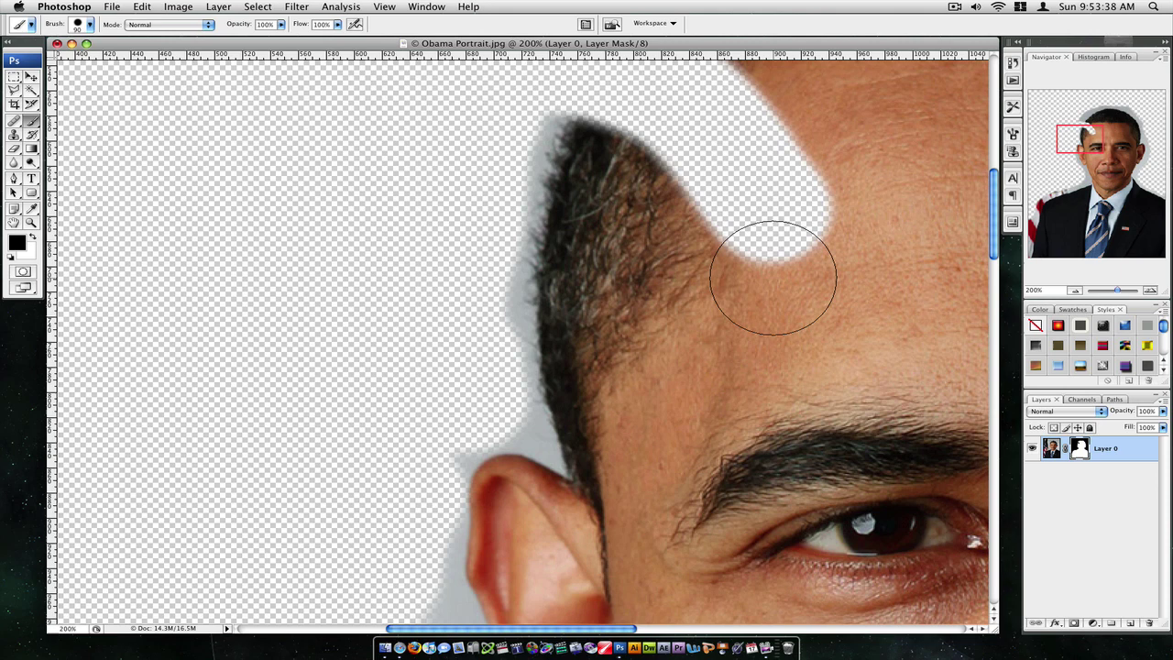
- Paint white on the mask over the forehead notch to restore the hair along the top
key("super+z")
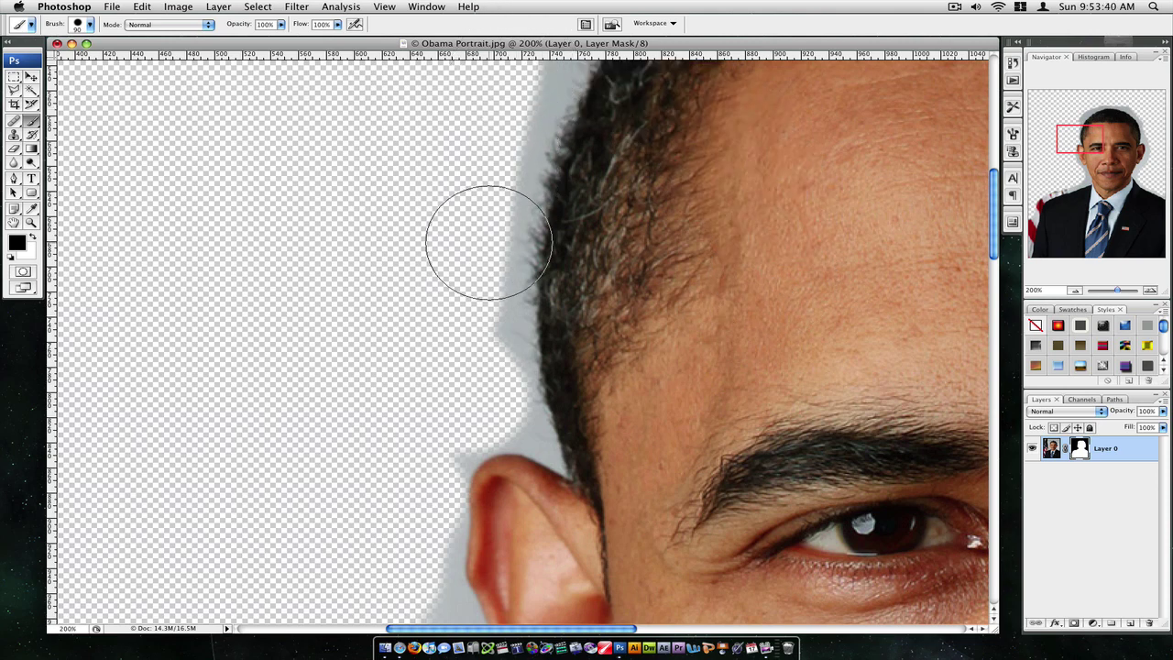
key("super+z")
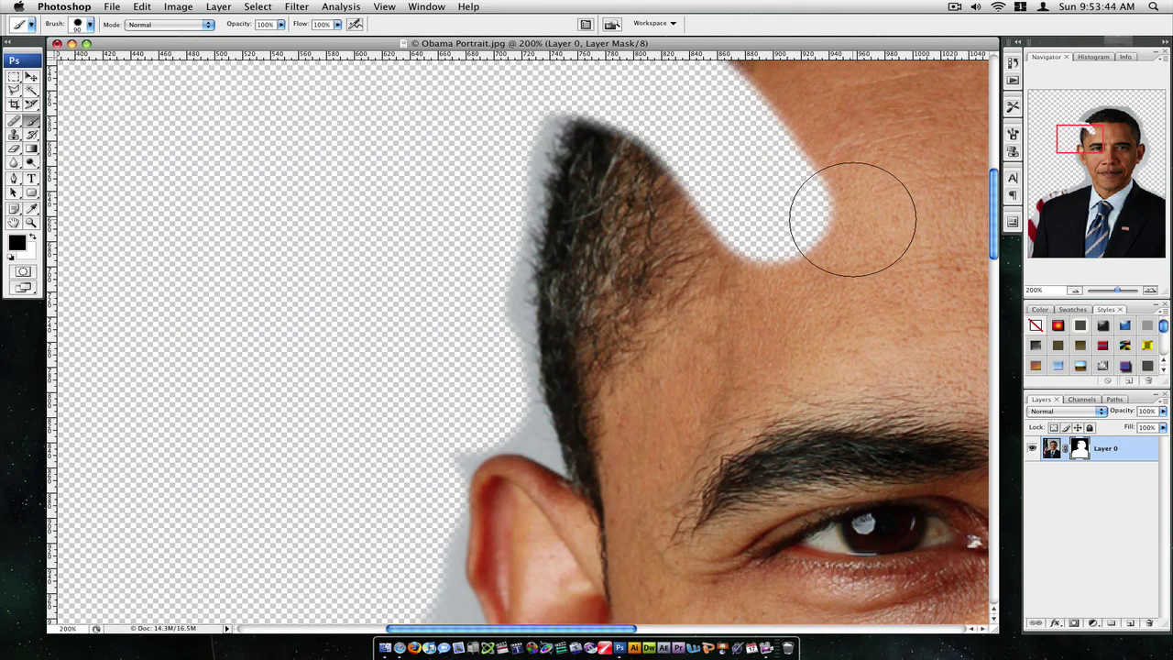
mouse_move(852, 218)
left_mouse_down()
mouse_move(864, 167)
mouse_move(729, 306)
mouse_move(769, 167)
mouse_move(825, 119)
mouse_move(727, 154)
mouse_move(669, 243)
mouse_move(755, 77)
mouse_move(715, 92)
mouse_move(653, 185)
mouse_move(653, 152)
mouse_move(692, 76)
mouse_move(630, 144)
mouse_move(664, 82)
mouse_move(648, 164)
mouse_move(682, 178)
mouse_move(710, 145)
mouse_move(690, 135)
mouse_move(644, 220)
mouse_move(668, 138)
mouse_move(608, 240)
mouse_move(669, 132)
left_mouse_up()
scroll(701, 163, "up", 3)
scroll(720, 144, "up", 1)
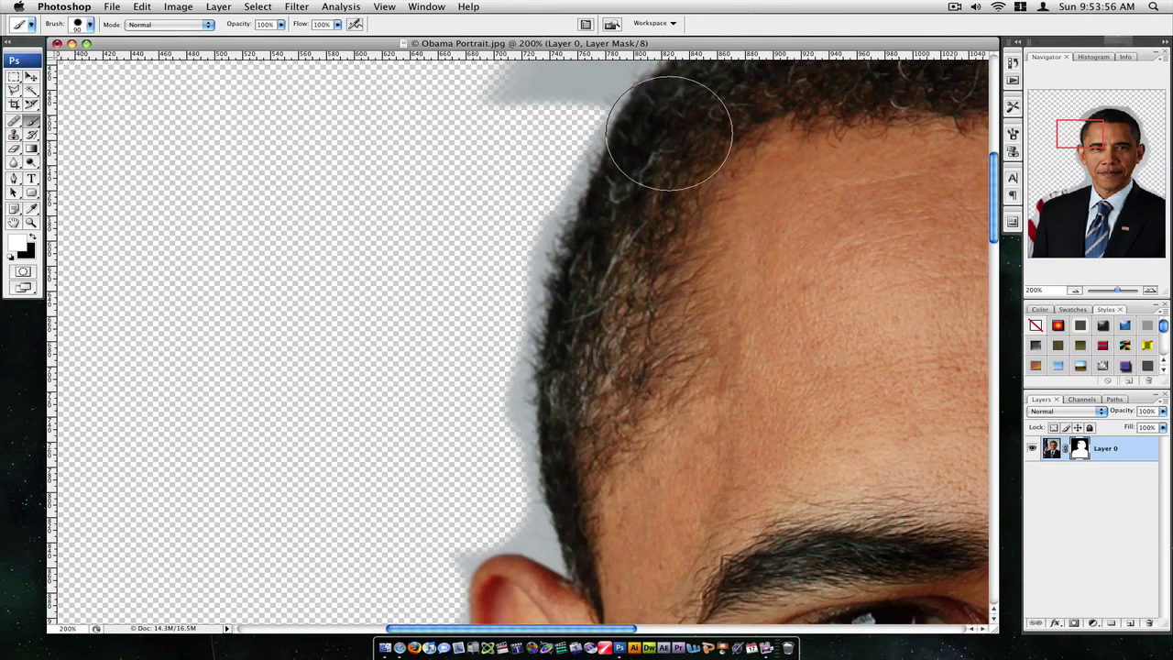
scroll(590, 220, "down", 5)
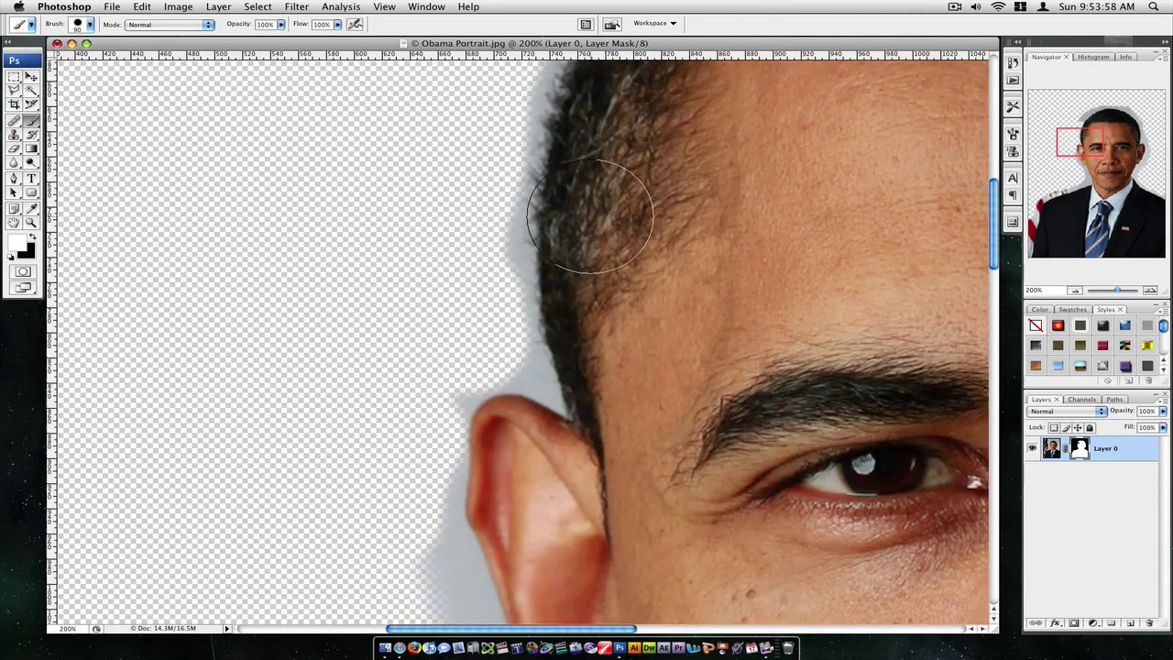
key("super+equal")
key("super+equal")
key("super+equal")
key("super+equal")
key("super+equal")
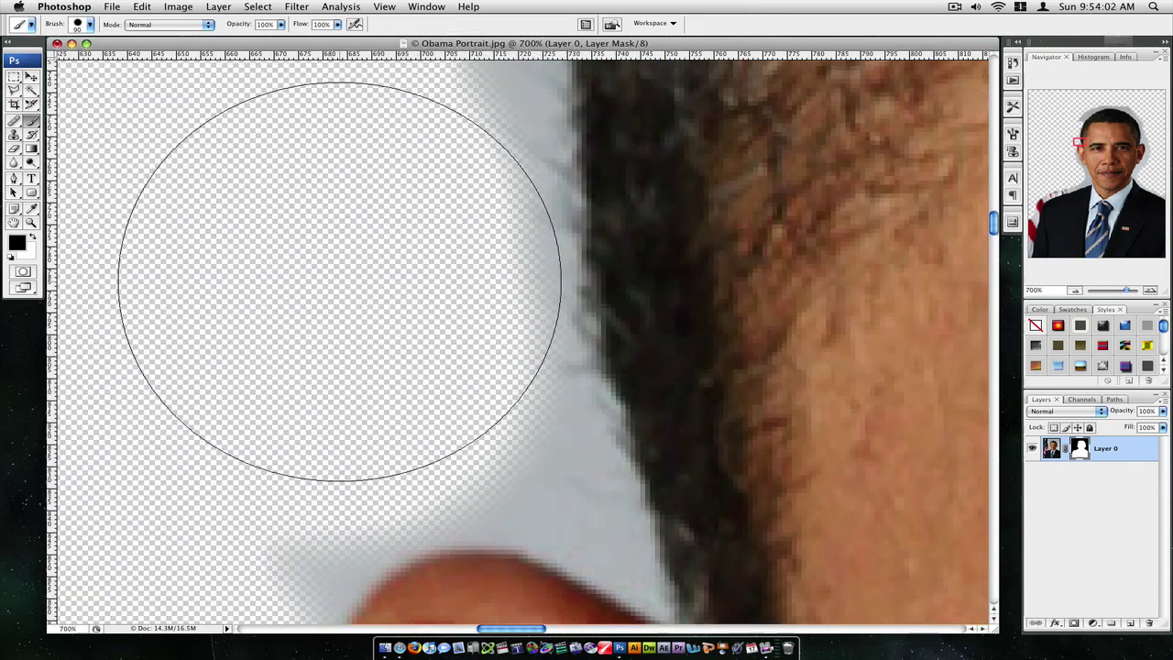
- Zoom in and, with a smaller brush, mask the grey halo along the hair edge
scroll(339, 282, "up", 5)
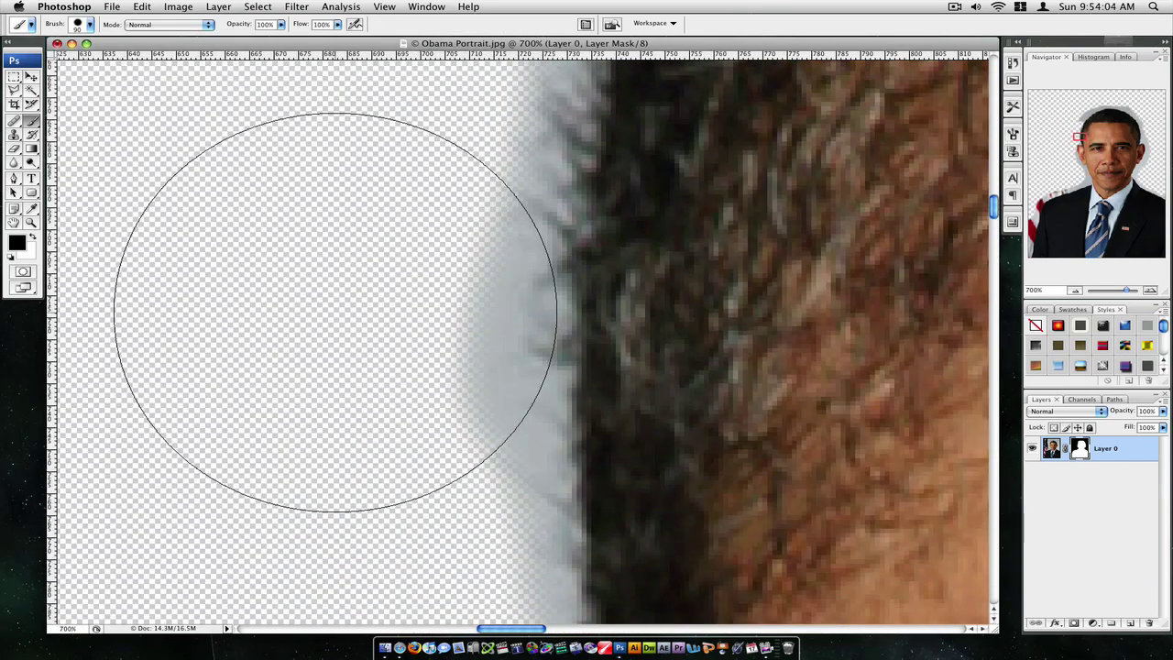
key("bracketleft")
key("bracketleft")
key("bracketleft")
key("bracketleft")
key("bracketleft")
mouse_move(411, 248)
left_mouse_down()
mouse_move(440, 228)
mouse_move(431, 388)
mouse_move(450, 309)
mouse_move(466, 295)
mouse_move(458, 515)
mouse_move(421, 314)
mouse_move(464, 497)
mouse_move(471, 595)
left_mouse_up()
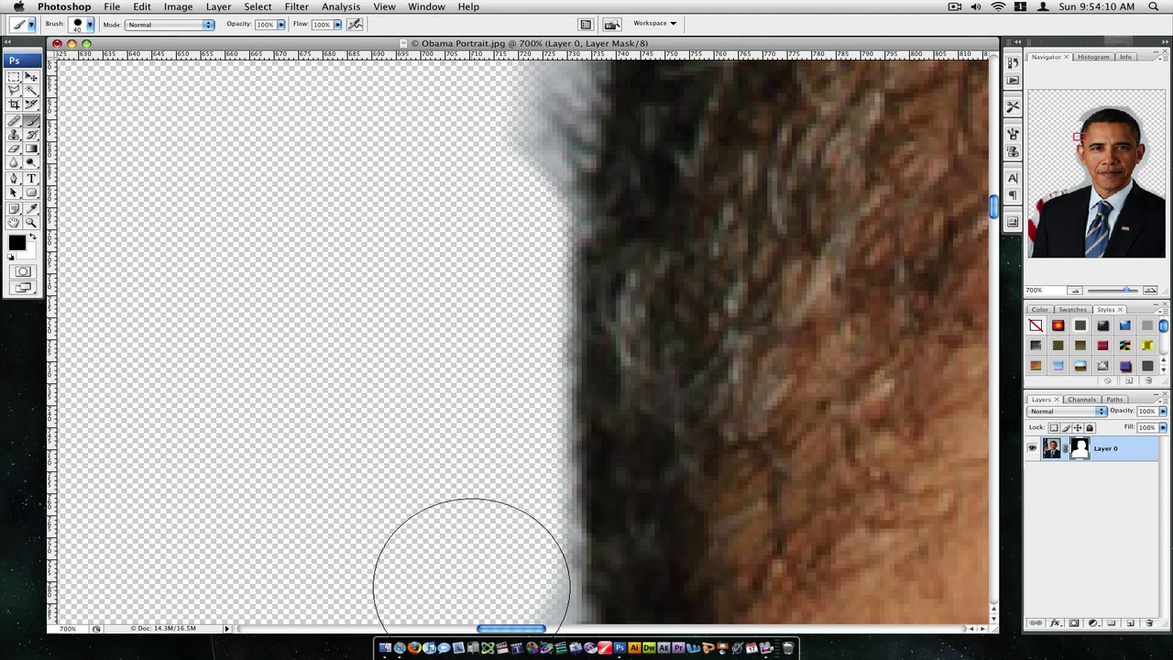
scroll(400, 385, "down", 5)
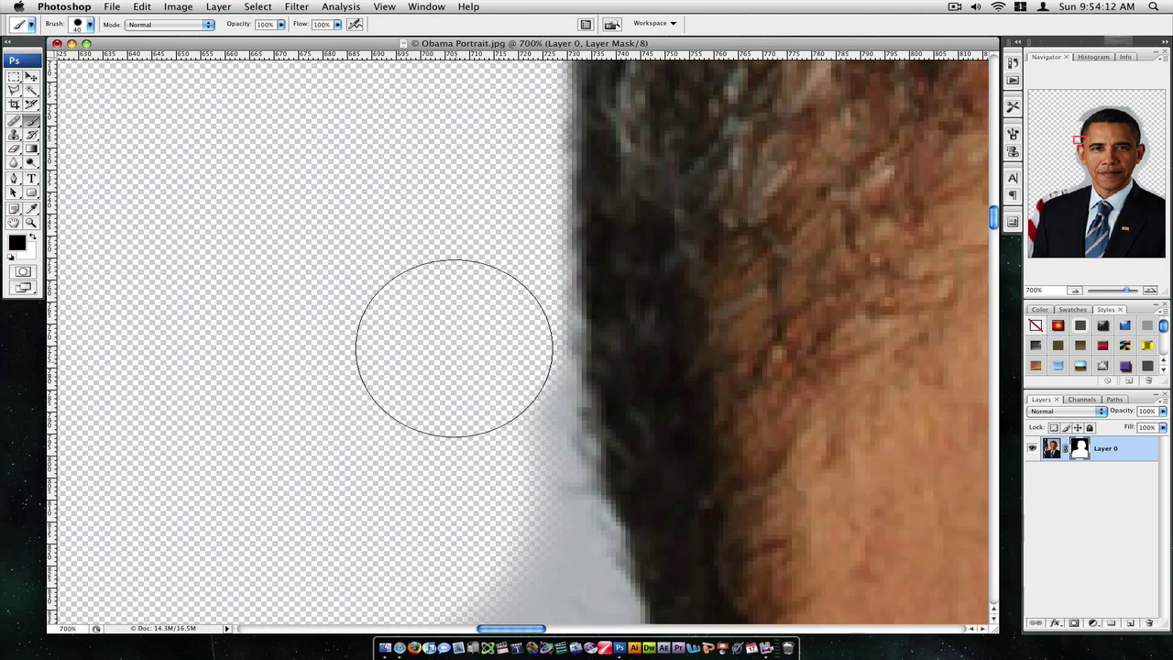
mouse_move(467, 366)
left_mouse_down()
mouse_move(484, 570)
mouse_move(466, 450)
mouse_move(479, 469)
mouse_move(468, 300)
left_mouse_up()
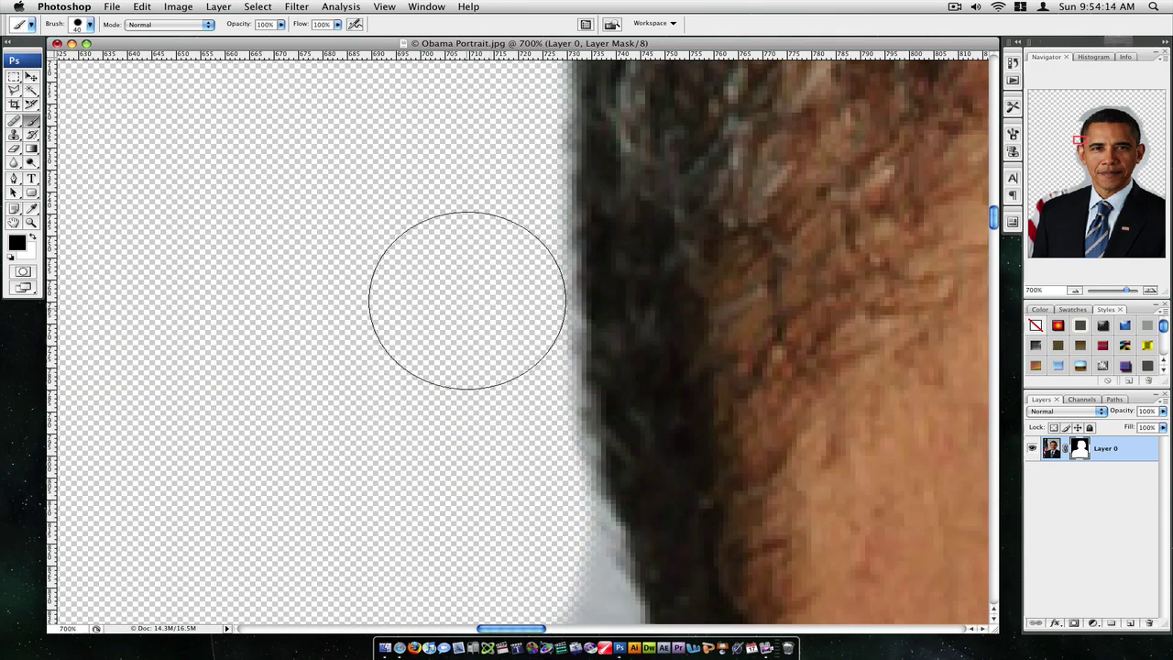
scroll(440, 408, "down", 5)
key("F12")
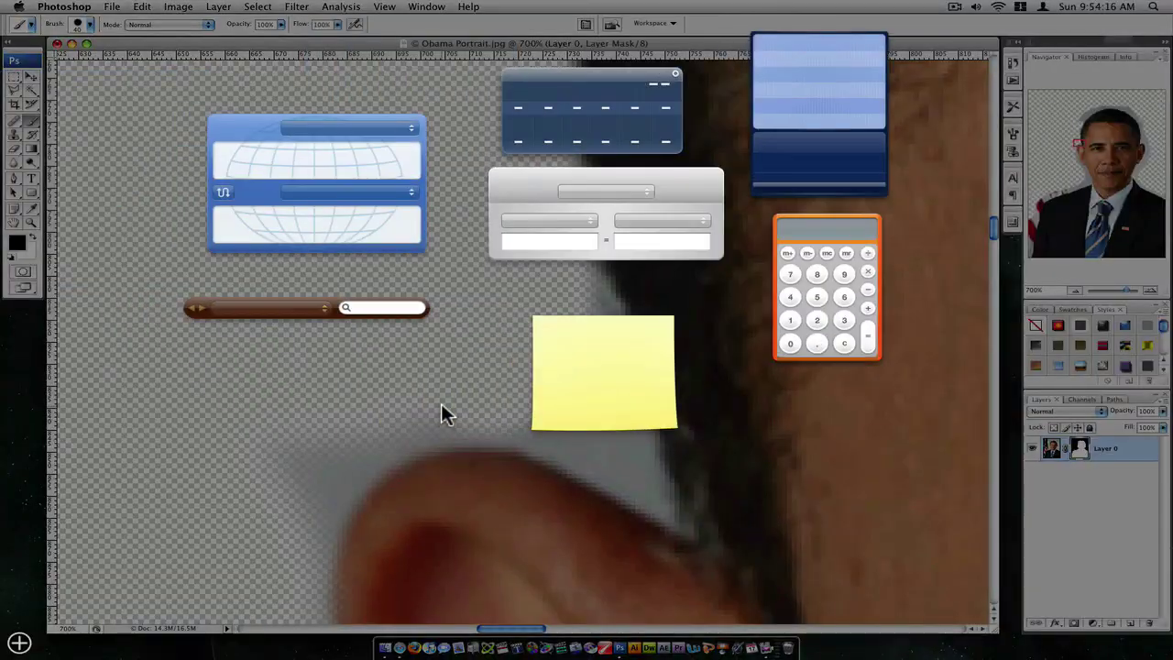
key("F12")
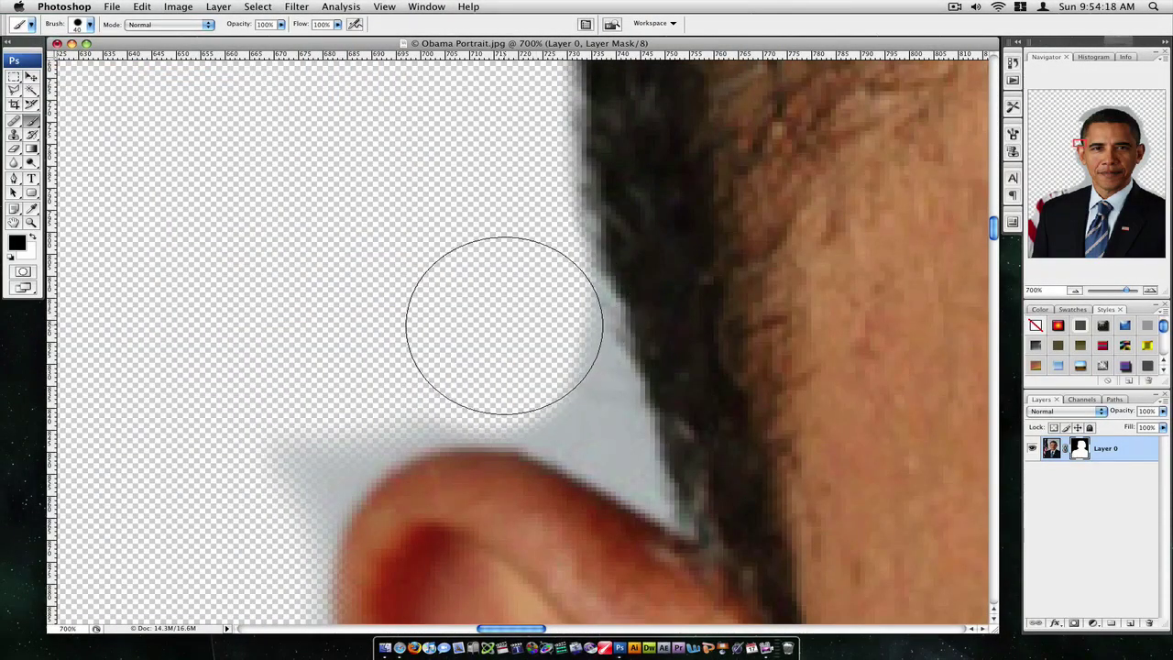
- With an even smaller brush, clear the fringe beside the hair and along the ear's top and left edges
key("bracketleft")
key("bracketleft")
key("bracketleft")
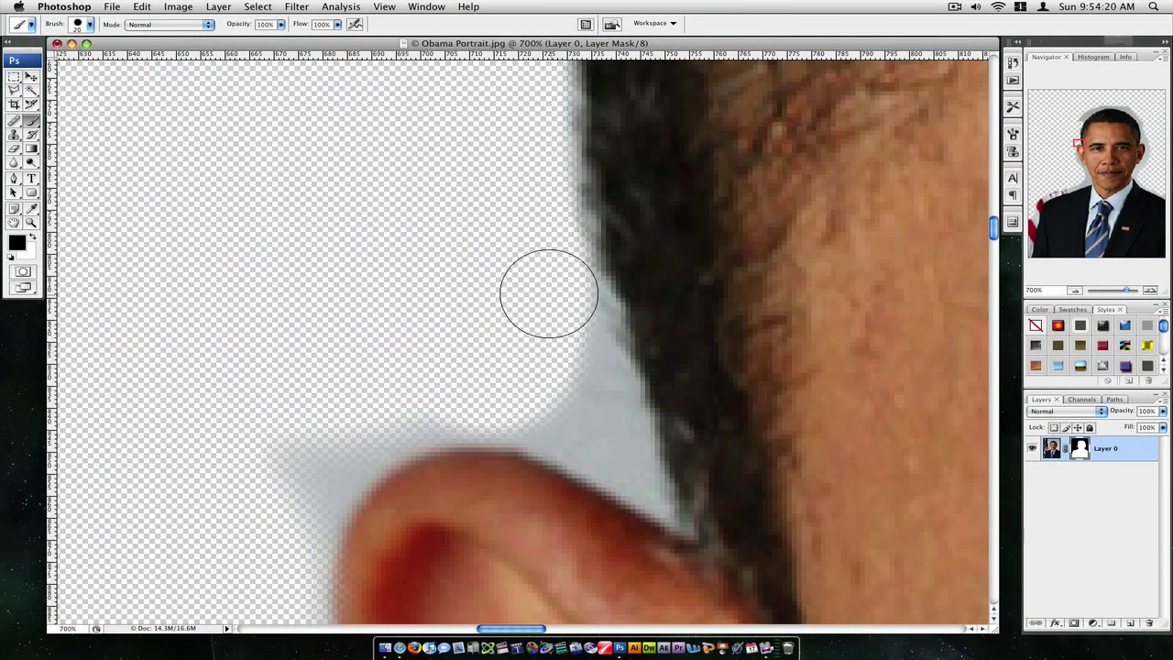
mouse_move(559, 331)
left_mouse_down()
mouse_move(576, 369)
mouse_move(523, 253)
mouse_move(575, 386)
mouse_move(607, 429)
left_mouse_up()
key("bracketleft")
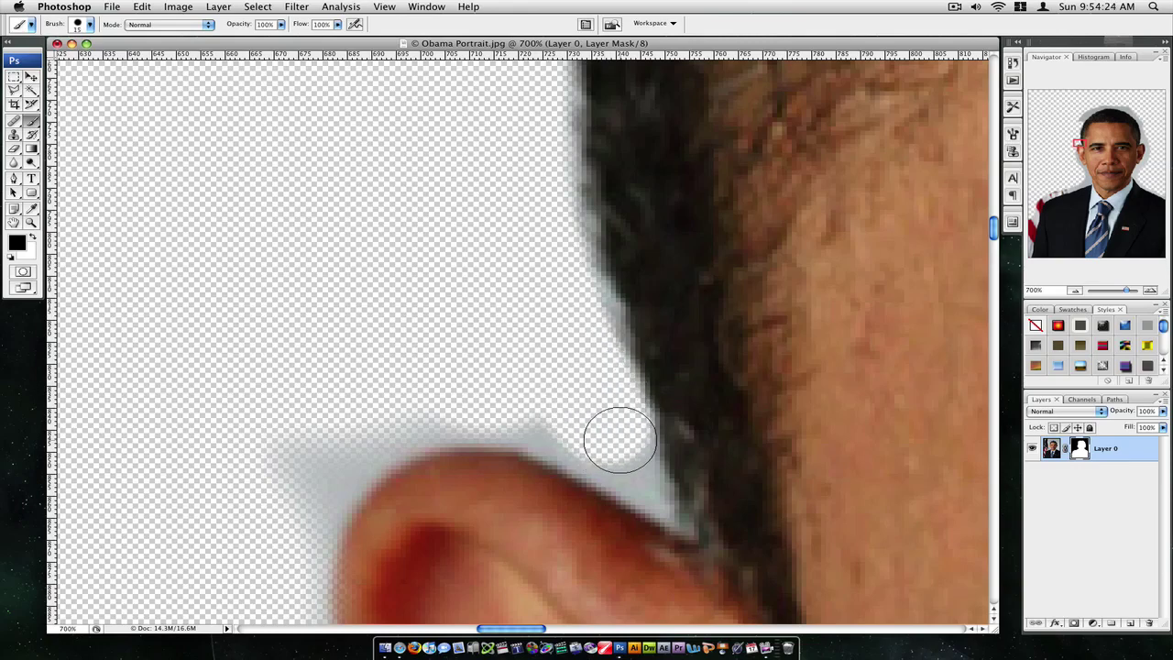
mouse_move(636, 458)
left_mouse_down()
mouse_move(680, 523)
mouse_move(495, 409)
left_mouse_up()
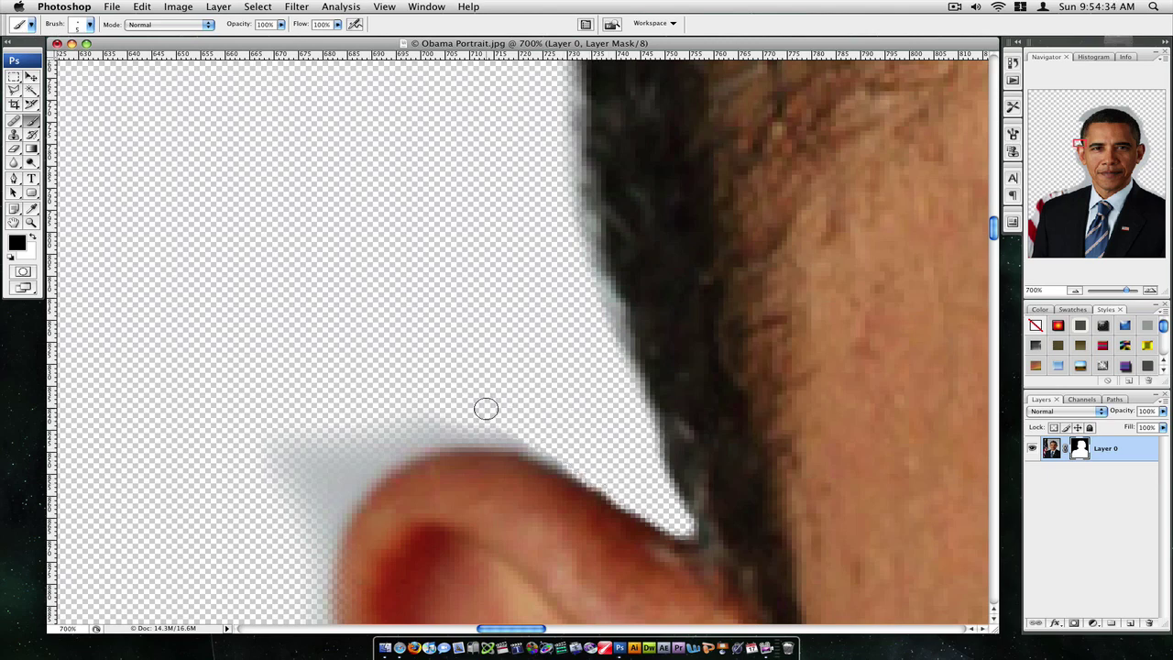
mouse_move(550, 453)
left_mouse_down()
mouse_move(462, 434)
mouse_move(406, 440)
mouse_move(427, 418)
left_mouse_up()
mouse_move(328, 424)
left_mouse_down()
mouse_move(402, 420)
mouse_move(287, 446)
mouse_move(295, 428)
mouse_move(240, 495)
mouse_move(308, 425)
mouse_move(304, 469)
mouse_move(262, 520)
mouse_move(328, 446)
mouse_move(377, 434)
mouse_move(303, 500)
mouse_move(294, 538)
mouse_move(356, 464)
mouse_move(429, 429)
mouse_move(510, 429)
mouse_move(588, 453)
left_mouse_up()
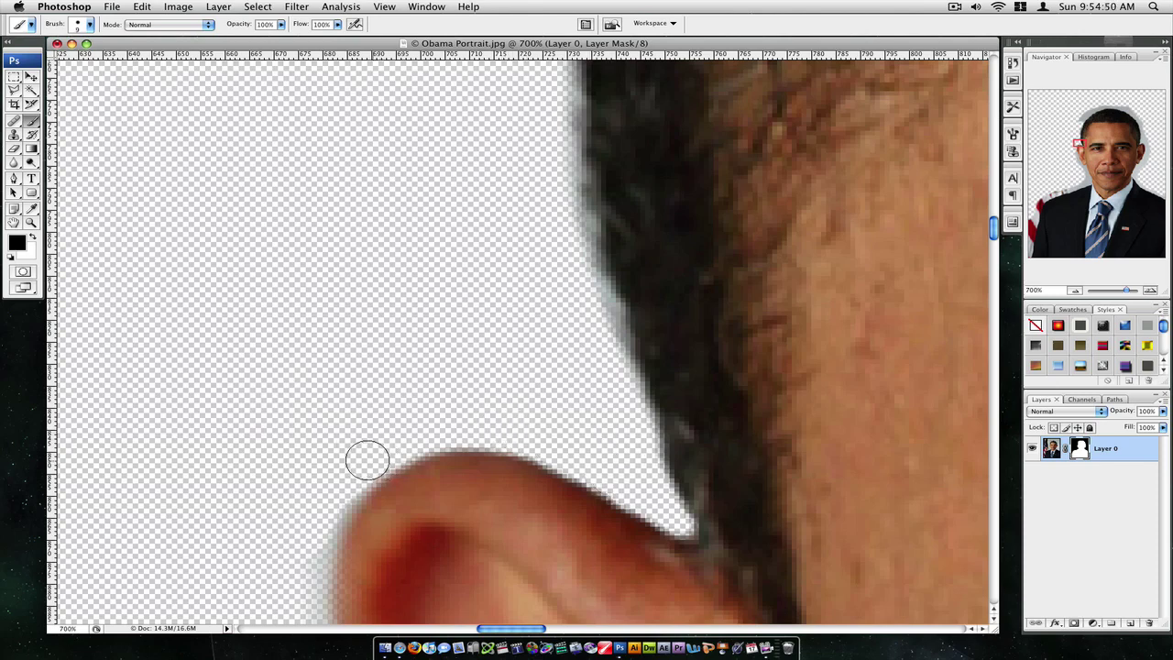
mouse_move(362, 465)
left_mouse_down()
mouse_move(317, 555)
mouse_move(314, 623)
left_mouse_up()
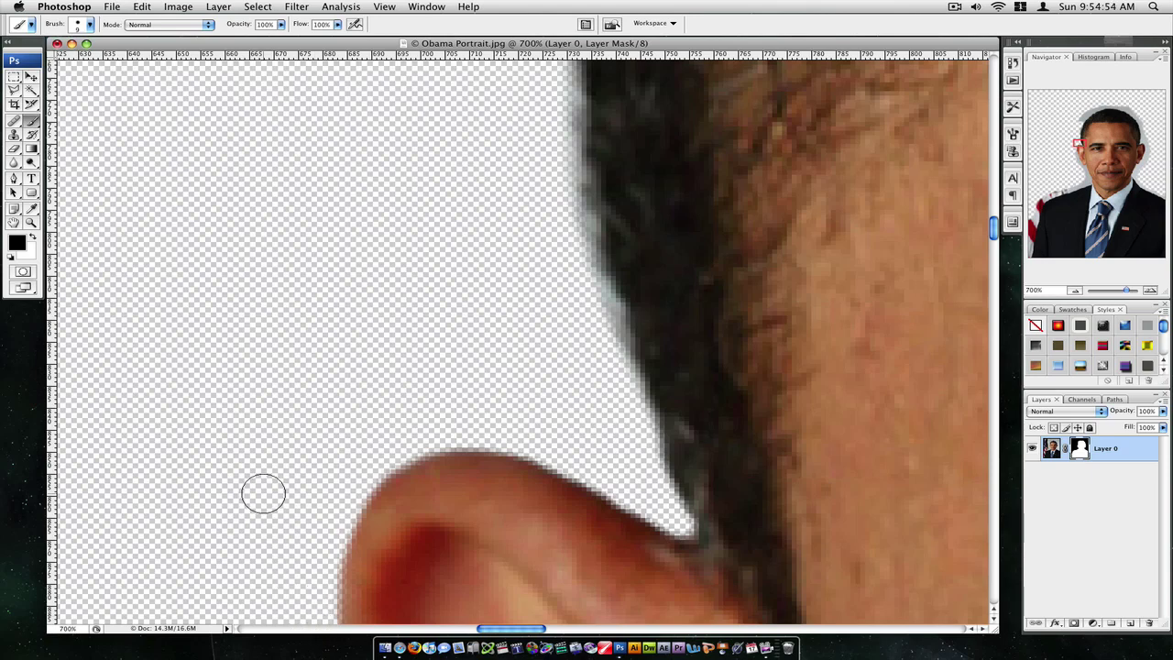
scroll(262, 491, "down", 5)
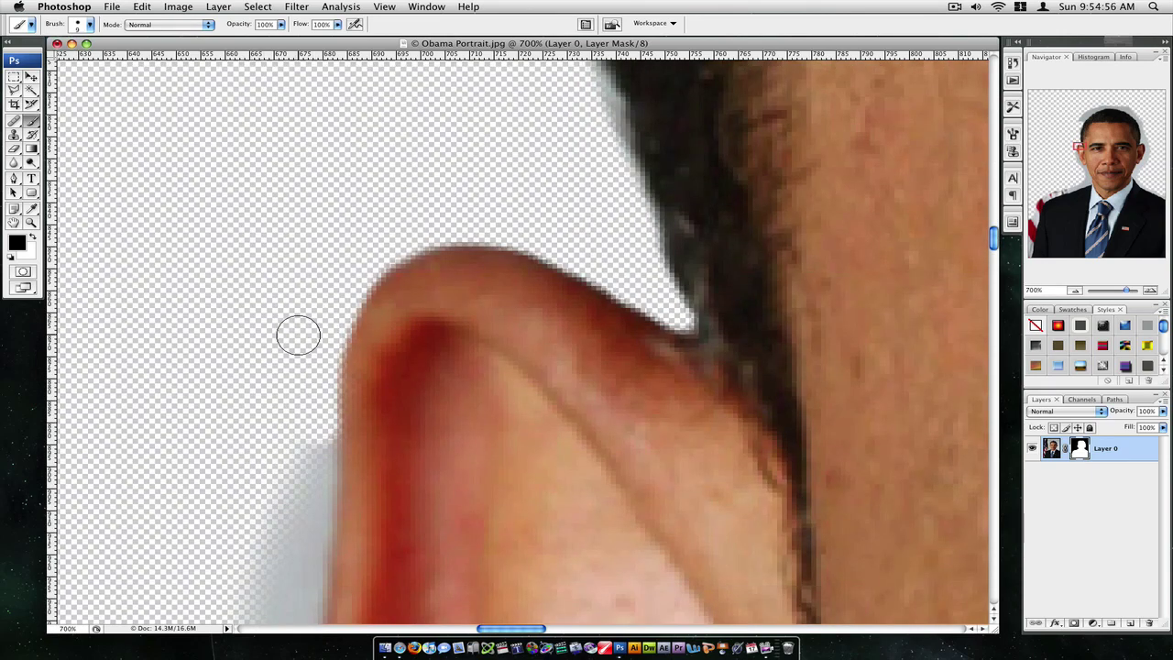
scroll(294, 407, "down", 2)
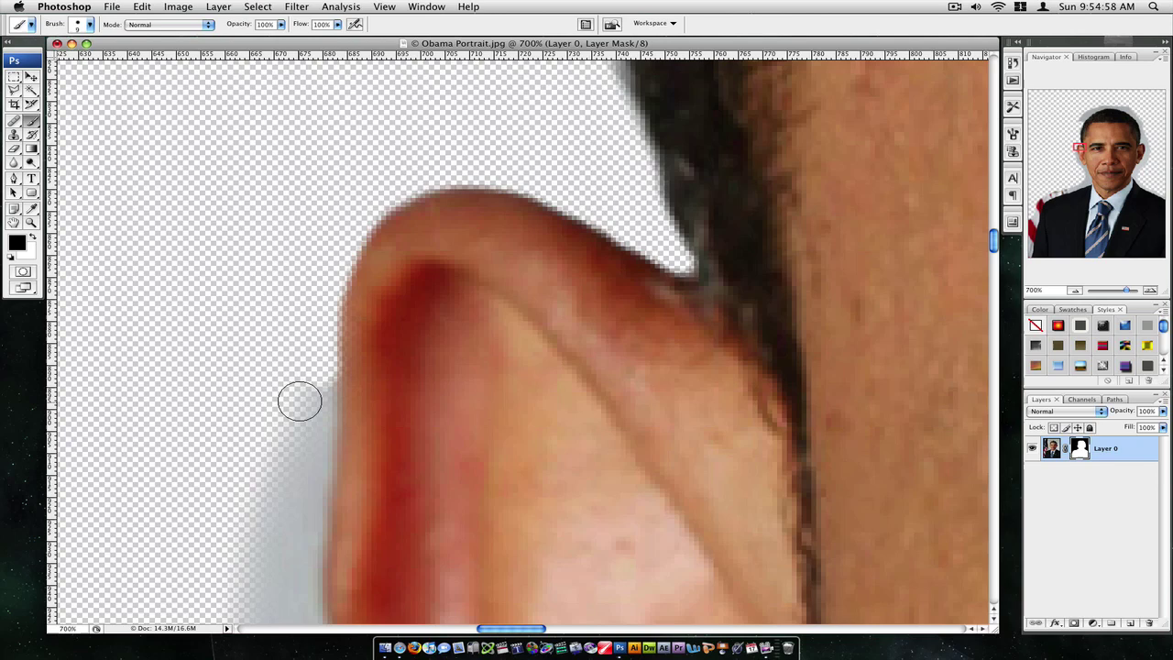
scroll(300, 400, "down", 4)
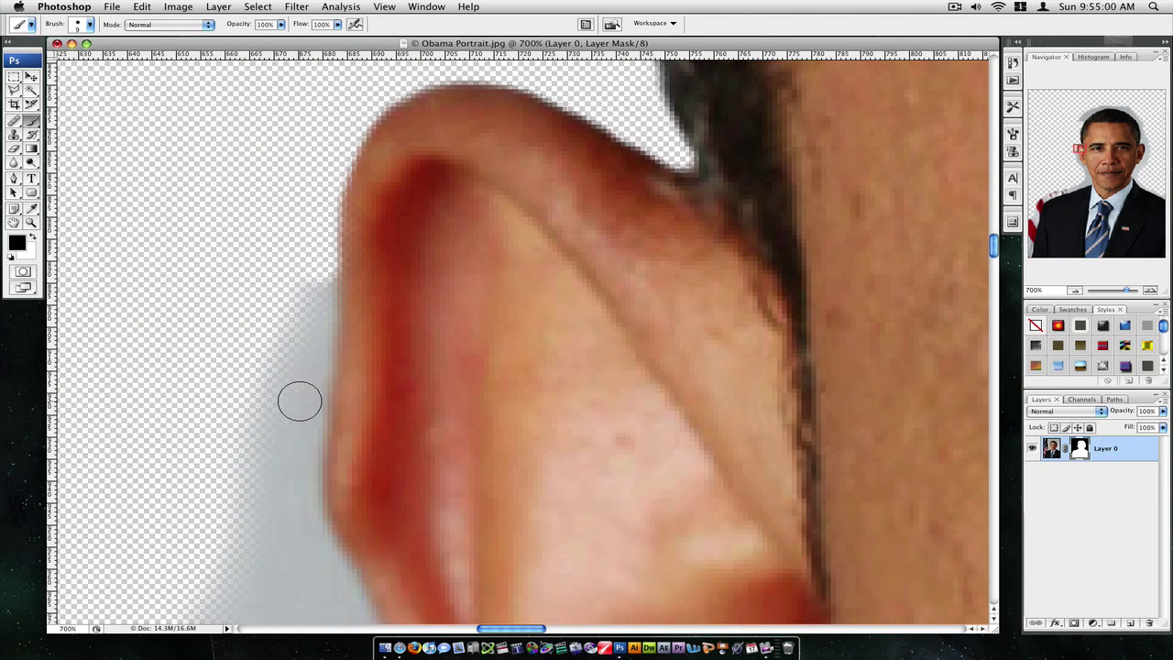
key("super+minus")
key("super+minus")
key("super+minus")
key("super+minus")
key("super+minus")
key("super+minus")
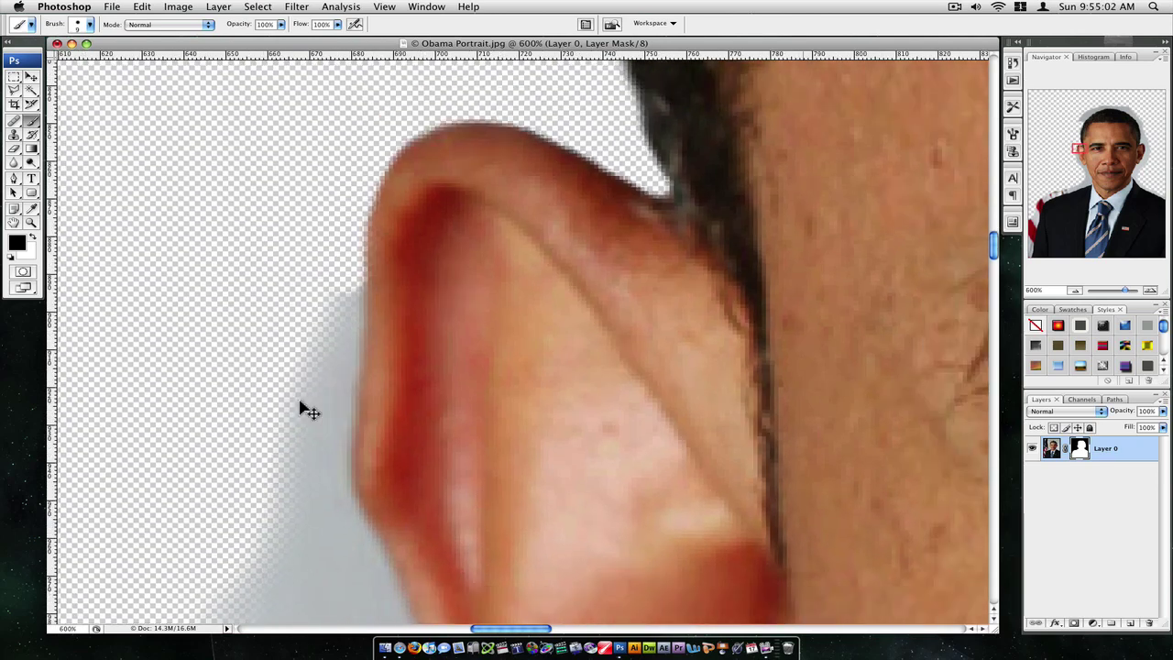
key("super+minus")
key("super+minus")
key("super+minus")
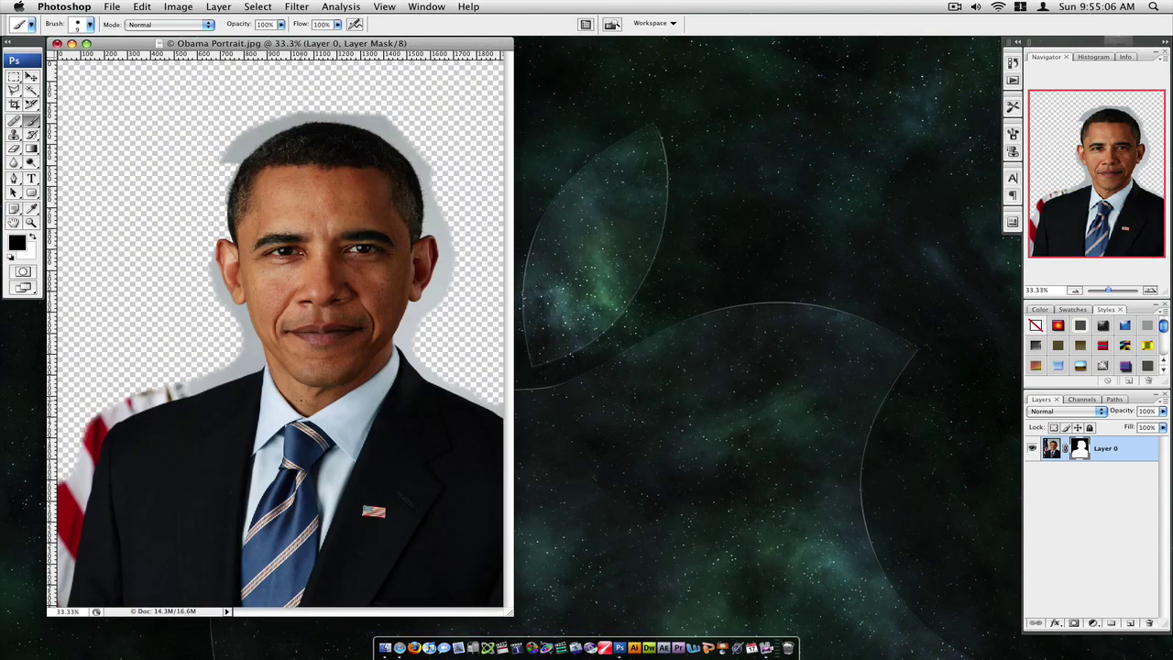
- Open the portrait image file found by searching Pictures
left_click(31, 78)
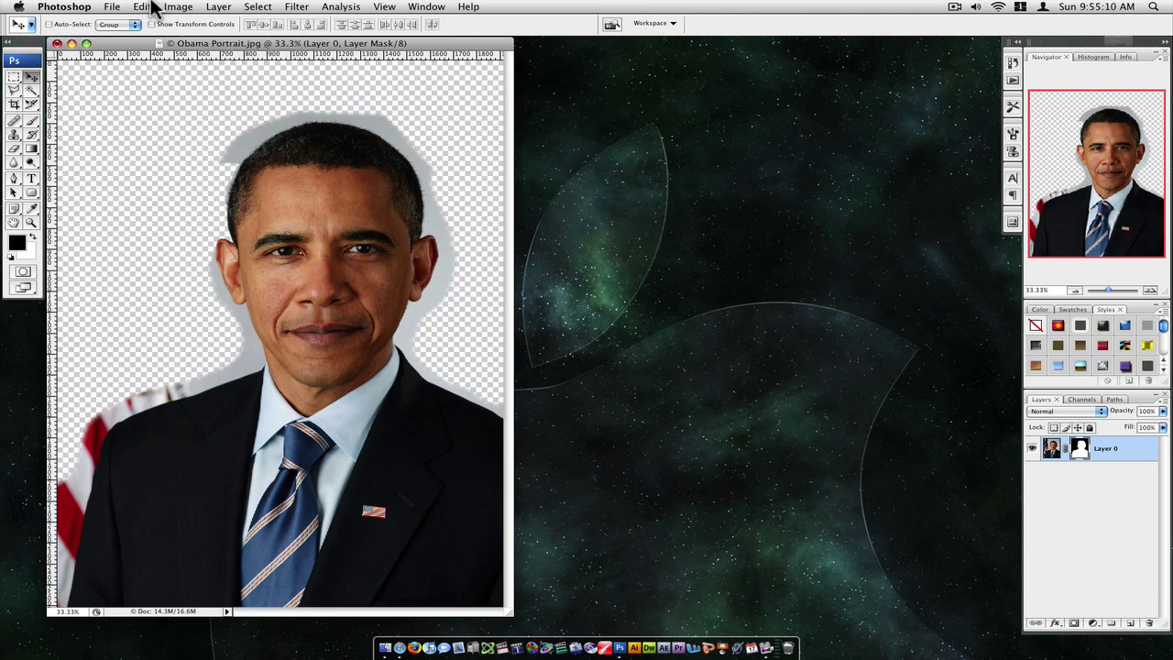
left_click(123, 8)
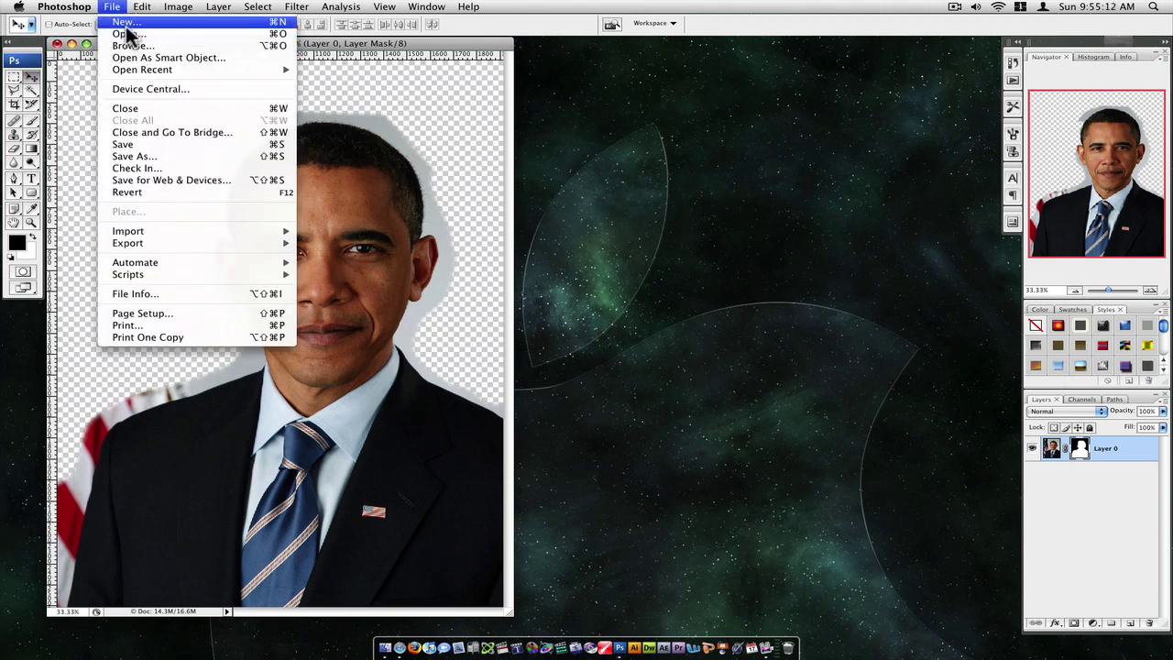
left_click(126, 34)
left_click(732, 124)
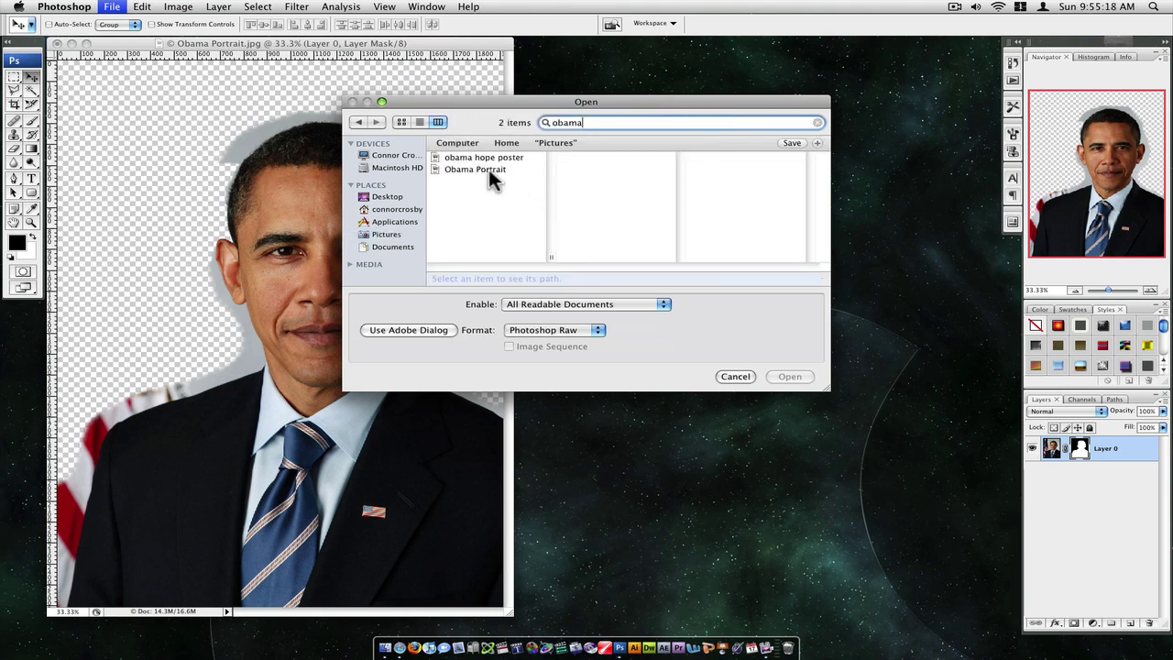
left_click(488, 170)
left_click(795, 378)
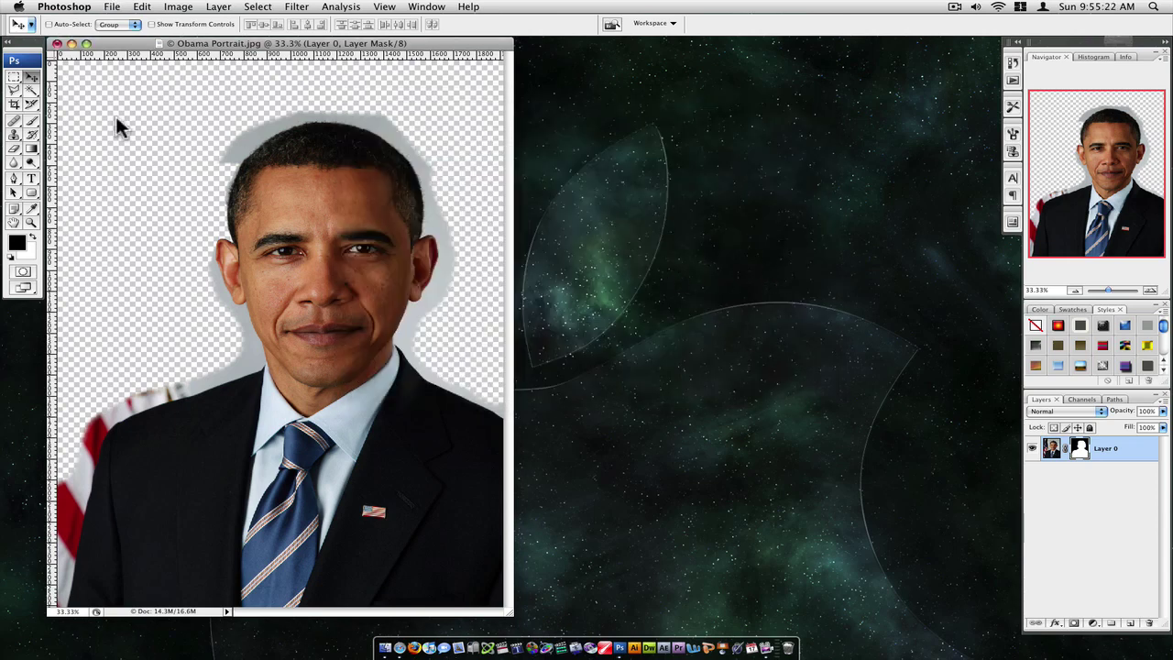
- Save the masked cutout to the Desktop as Obama Portrait.psd in Photoshop format with layers
left_click(108, 6)
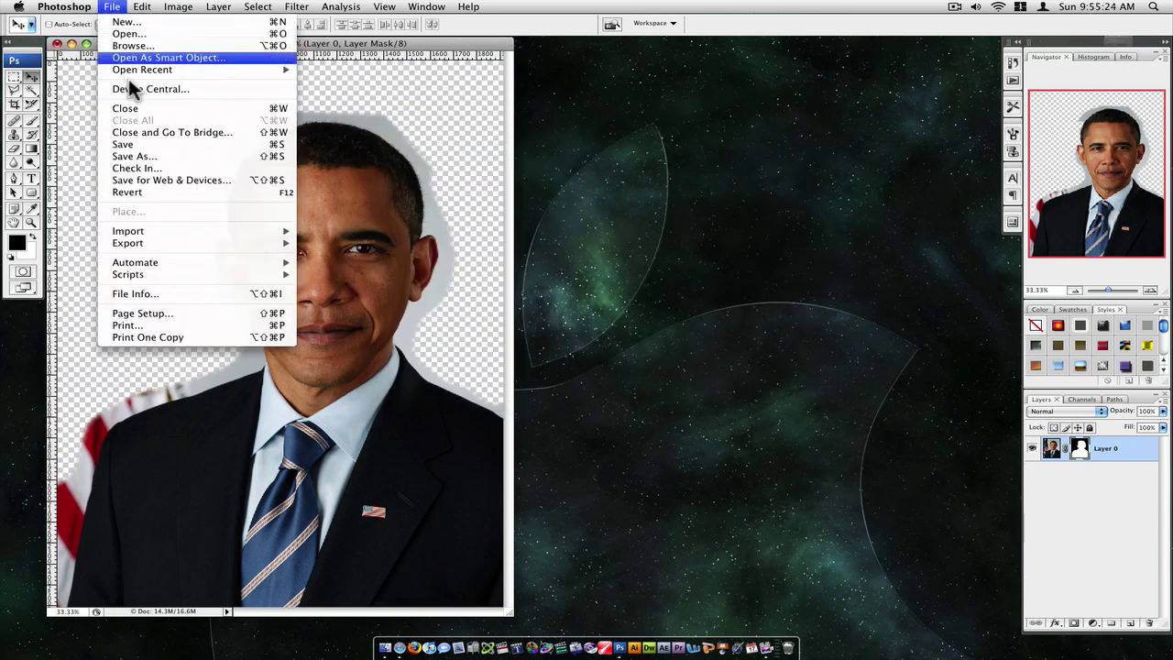
left_click(142, 152)
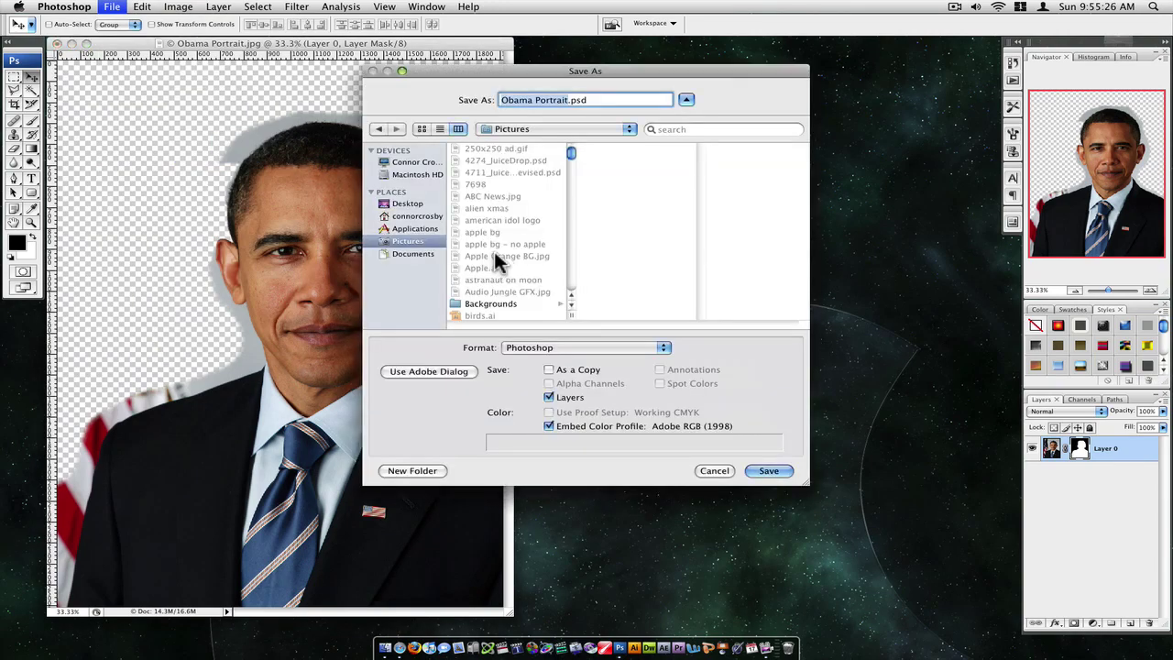
left_click(406, 204)
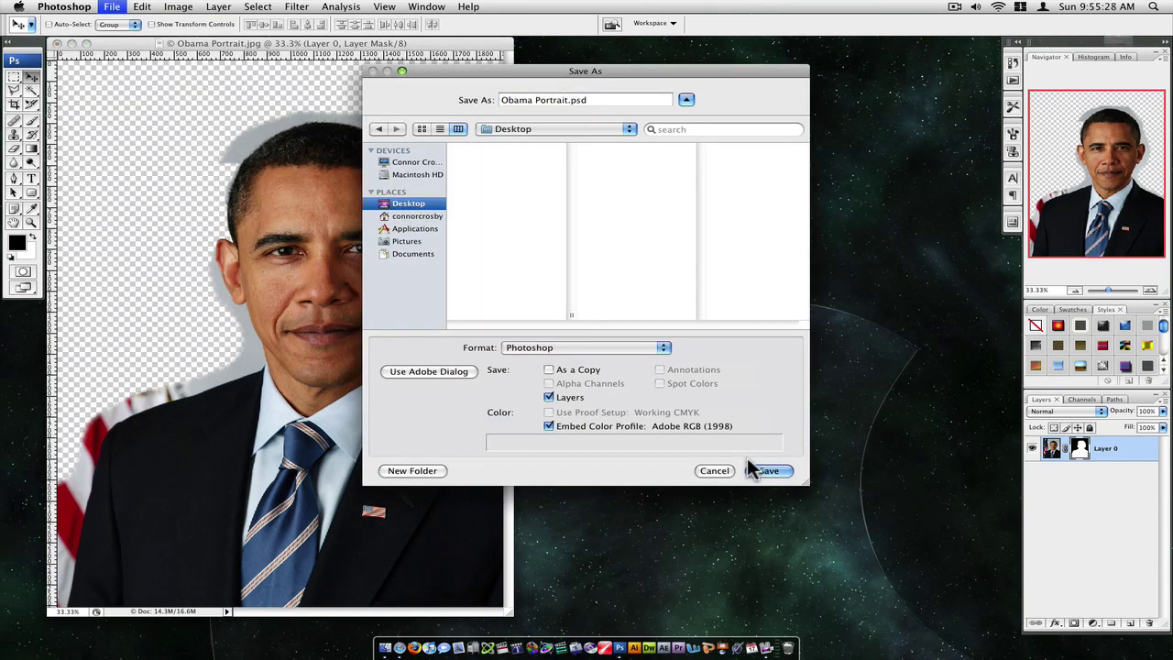
left_click(765, 470)
left_click(742, 223)
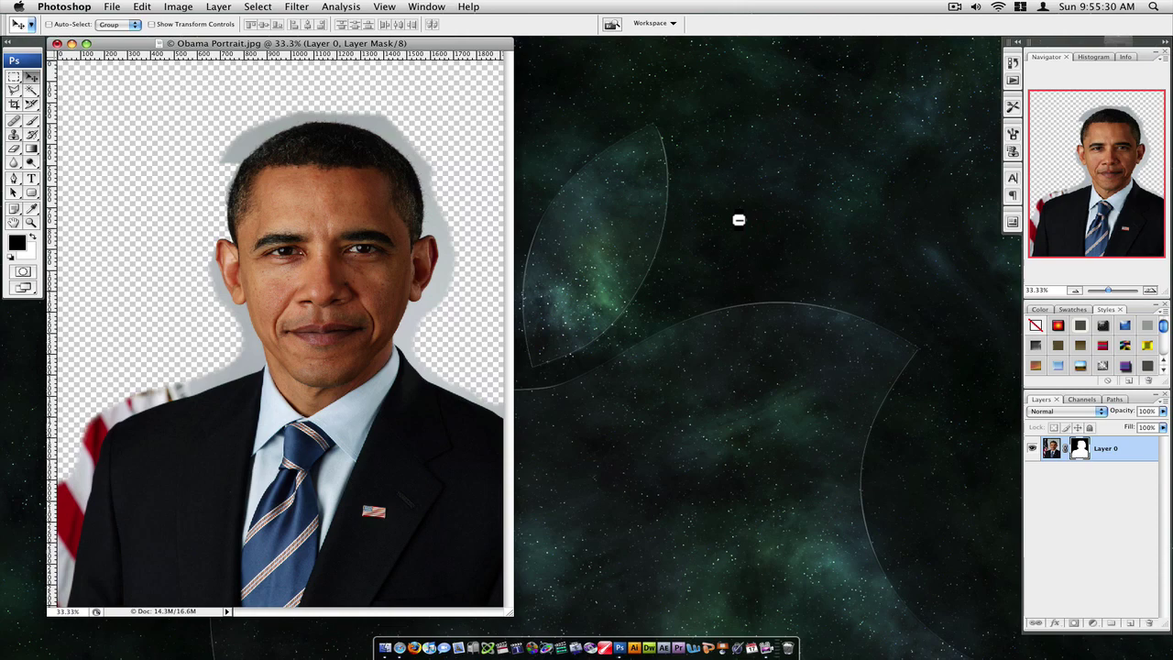
- Reopen Obama Portrait.psd and the original Obama Portrait.jpg from the recent files list
left_click(140, 8)
mouse_move(150, 69)
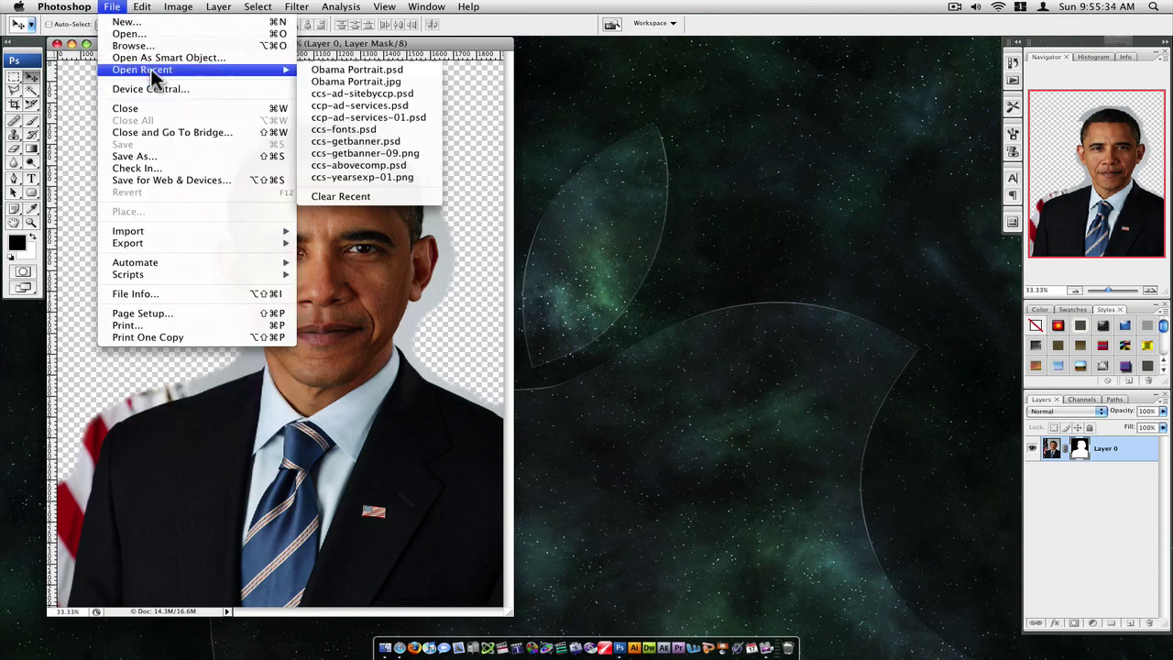
left_click(315, 71)
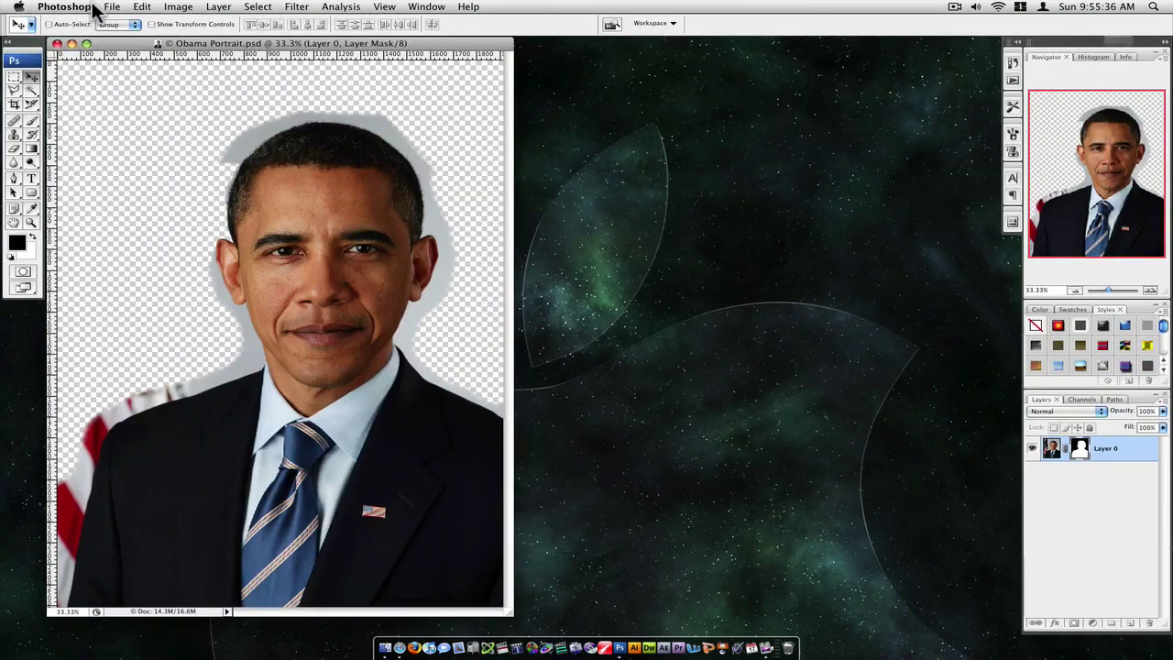
left_click(111, 7)
mouse_move(295, 69)
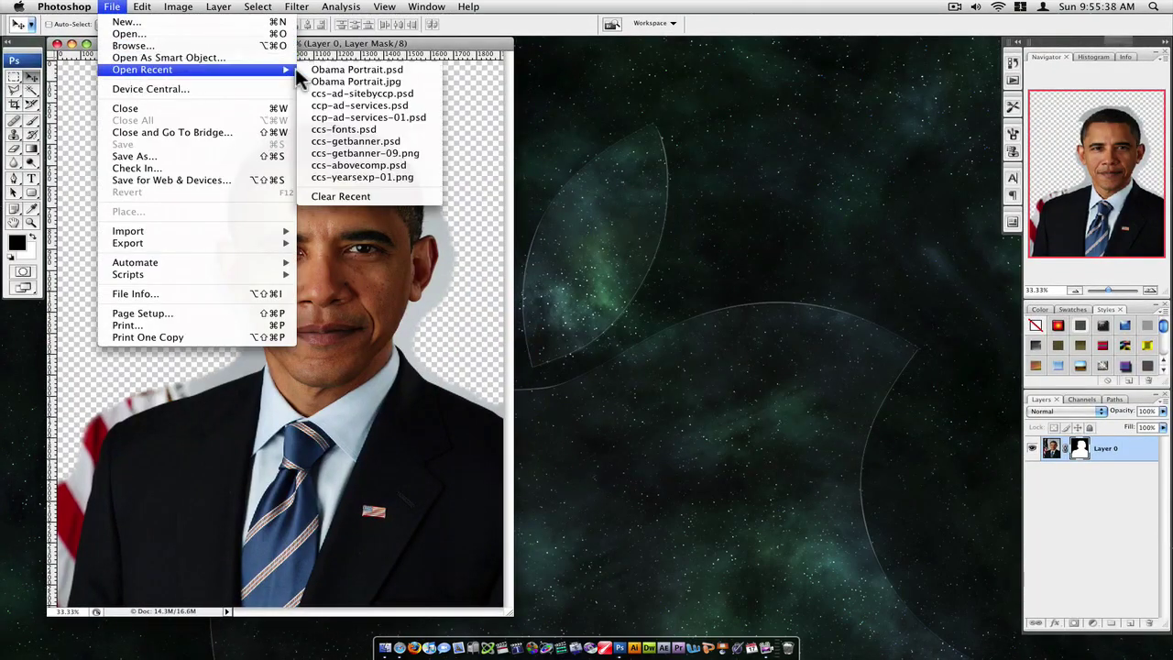
left_click(327, 80)
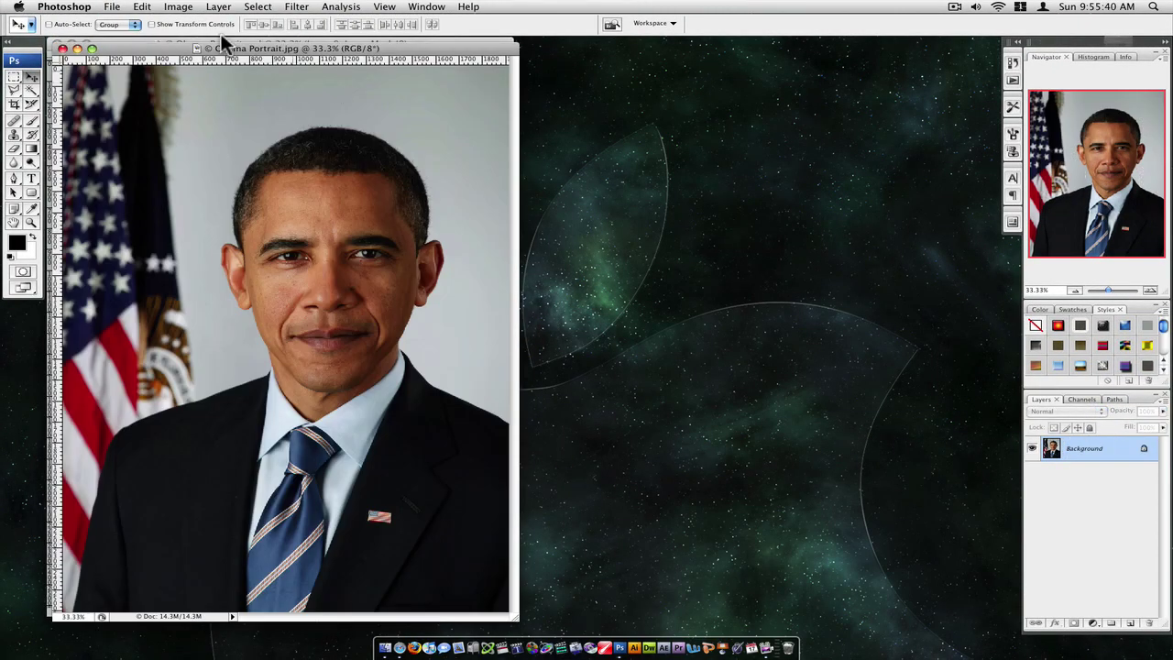
- Set the PSD window aside and unlock the JPG's Background into Layer 0
left_click_drag(191, 49, 143, 45)
left_click(73, 52)
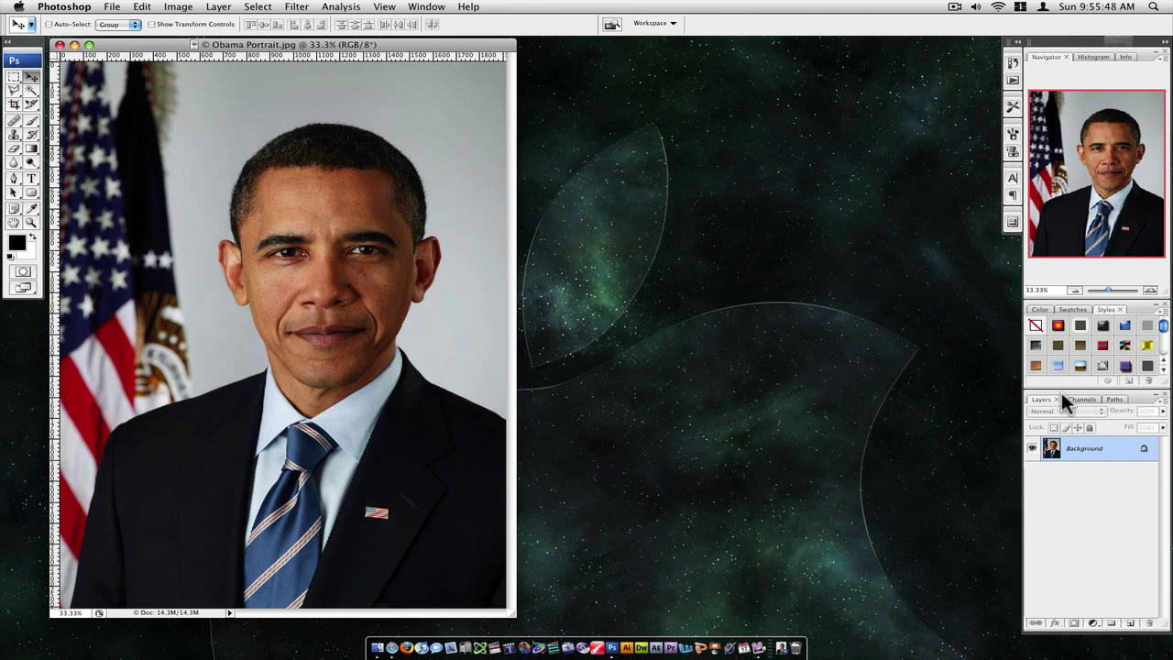
double_click(1119, 458)
key("Return")
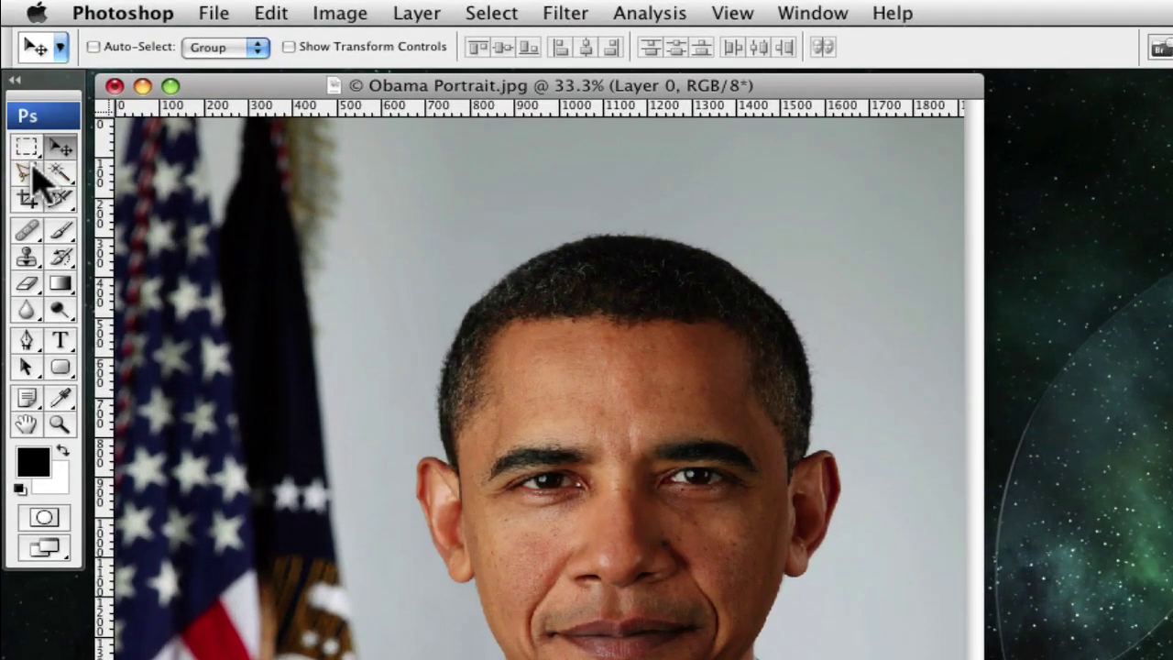
- Use the Magic Wand at tolerance 19 to select the grey wall left and right of the head
left_click(59, 172)
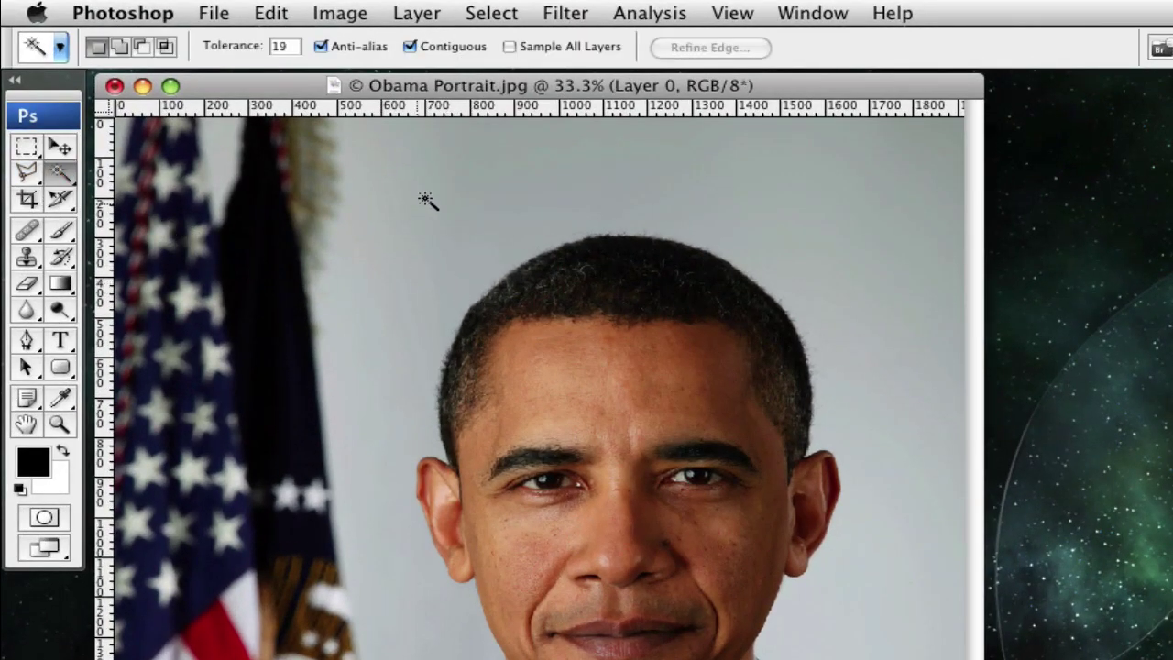
left_click(809, 184)
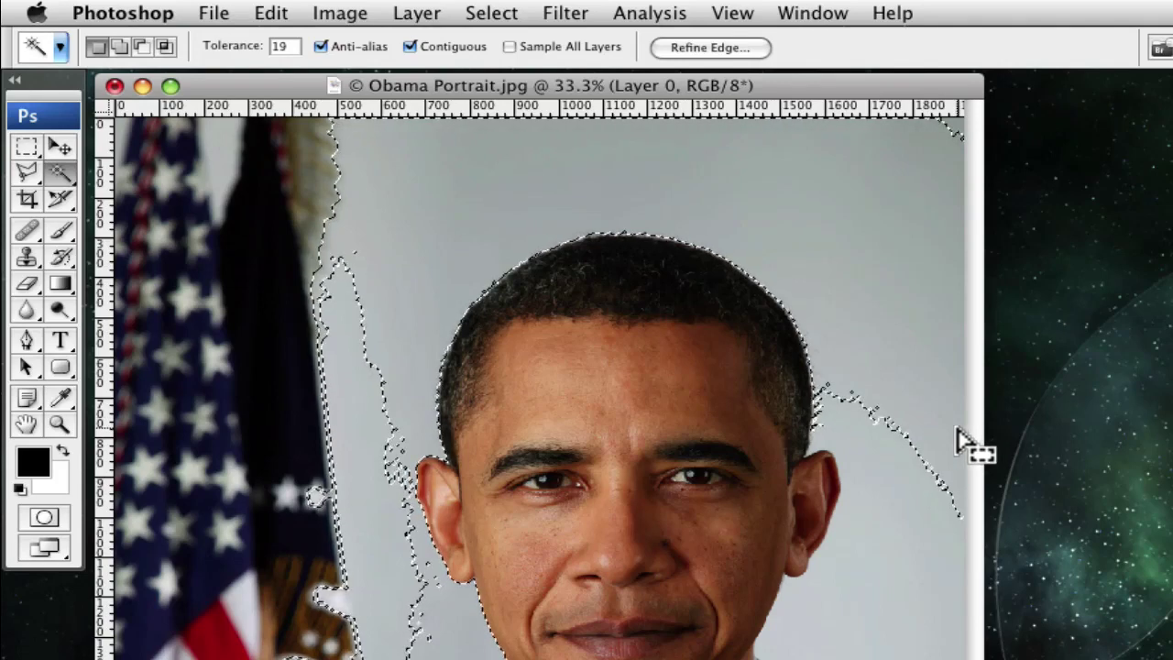
left_click(907, 564, "shift")
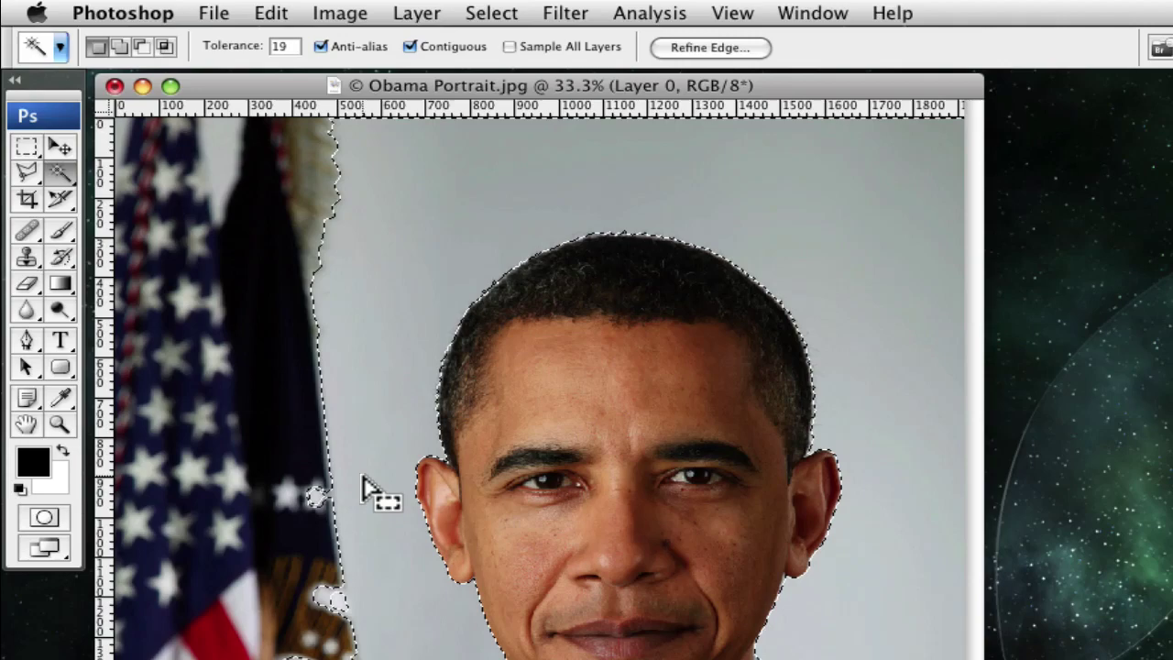
scroll(366, 490, "up", 4)
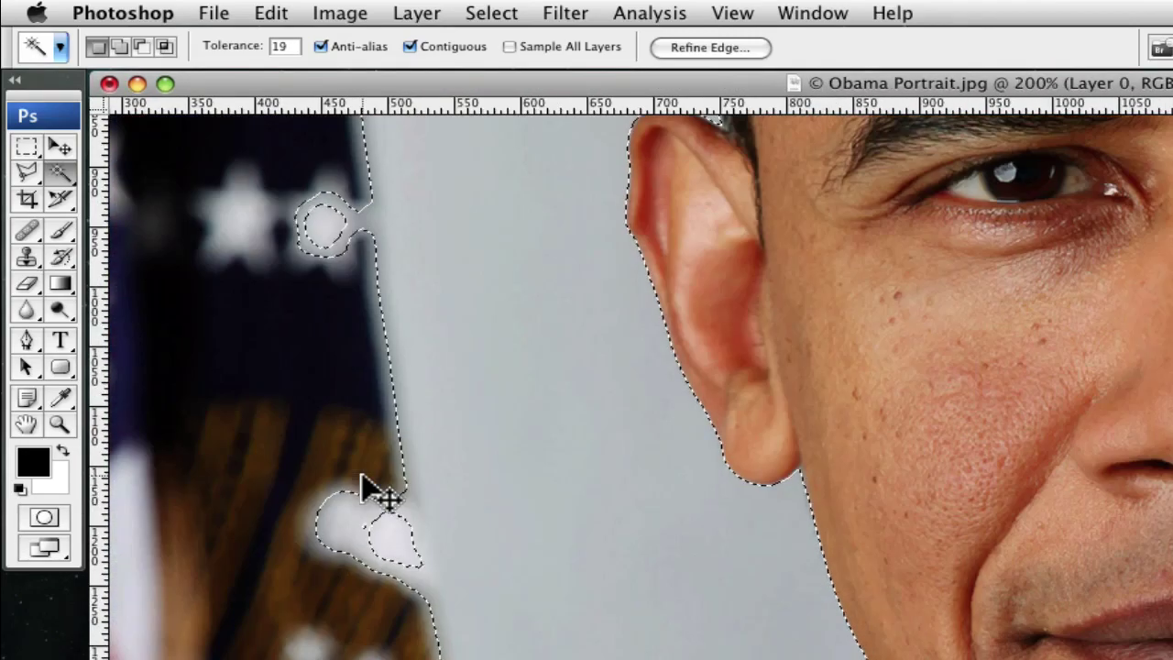
scroll(367, 490, "down", 10)
scroll(366, 490, "right", 6)
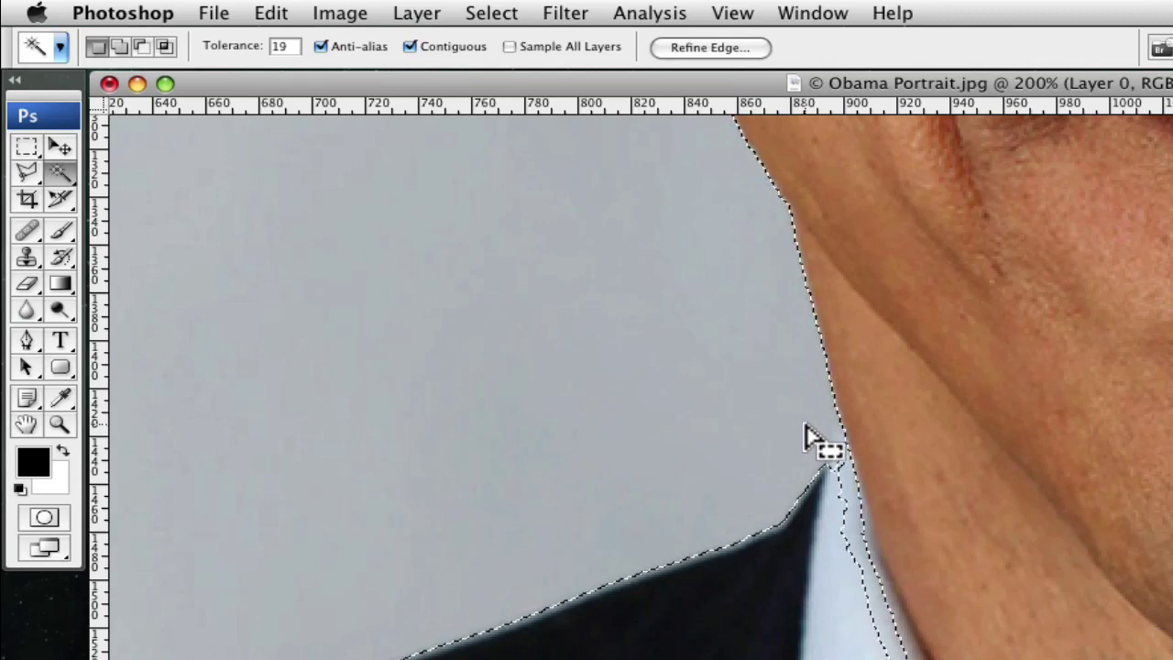
- Try deleting the selection, undo it, deselect, and set the Magic Wand tolerance to 10
key("Delete")
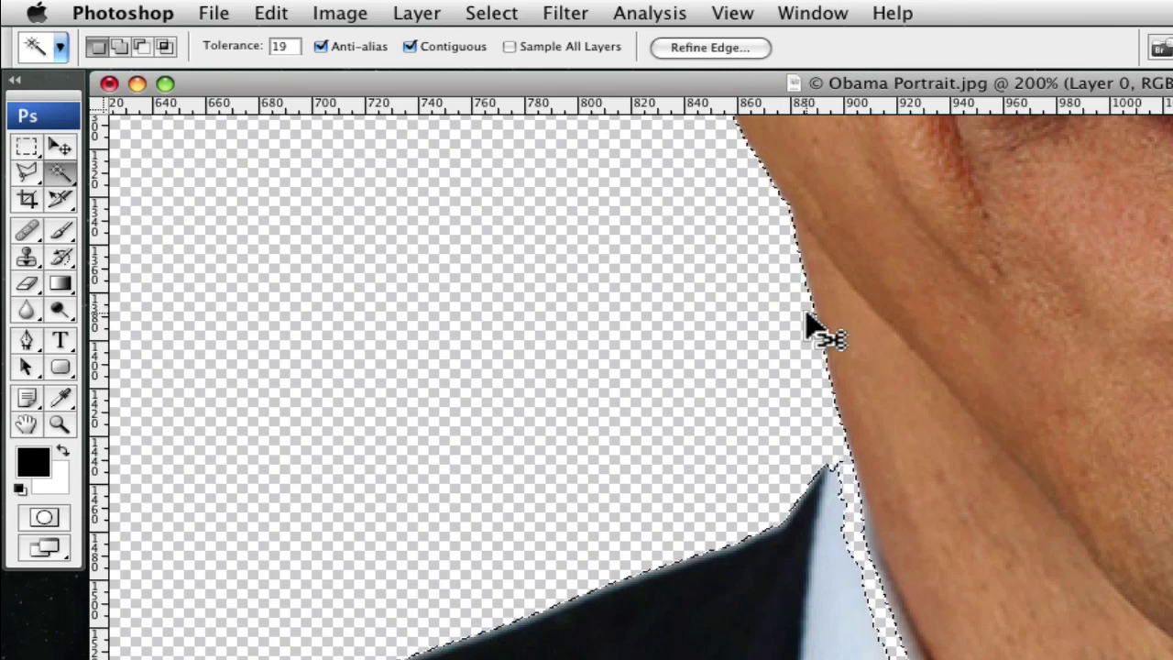
key("super+z")
key("super+d")
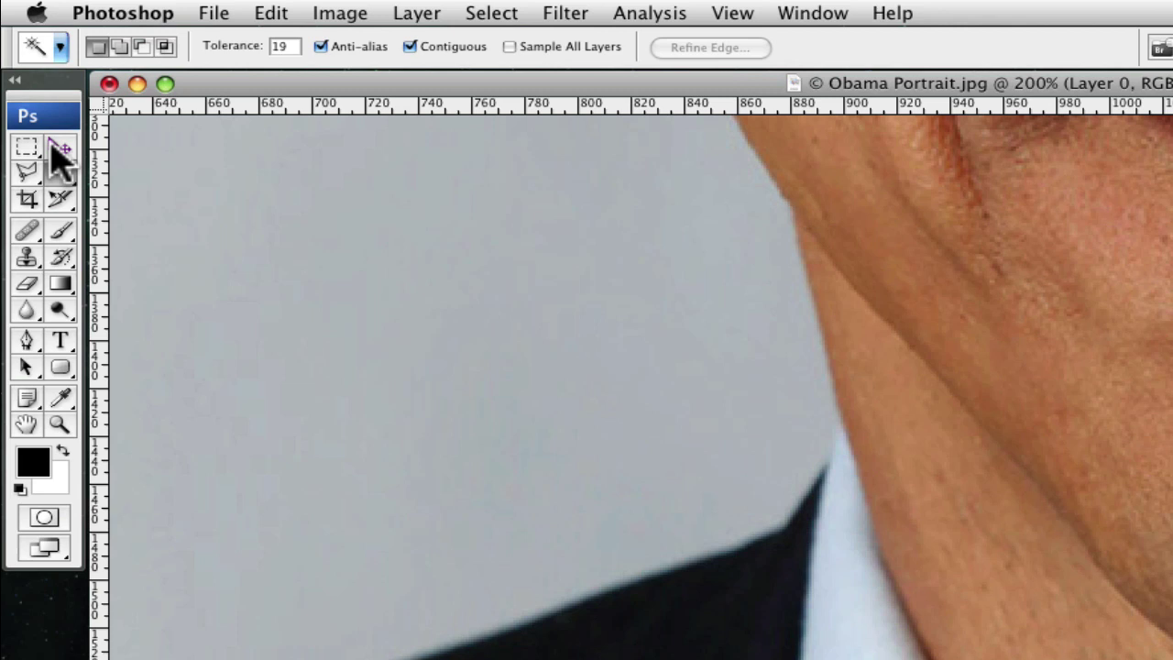
left_click(294, 47)
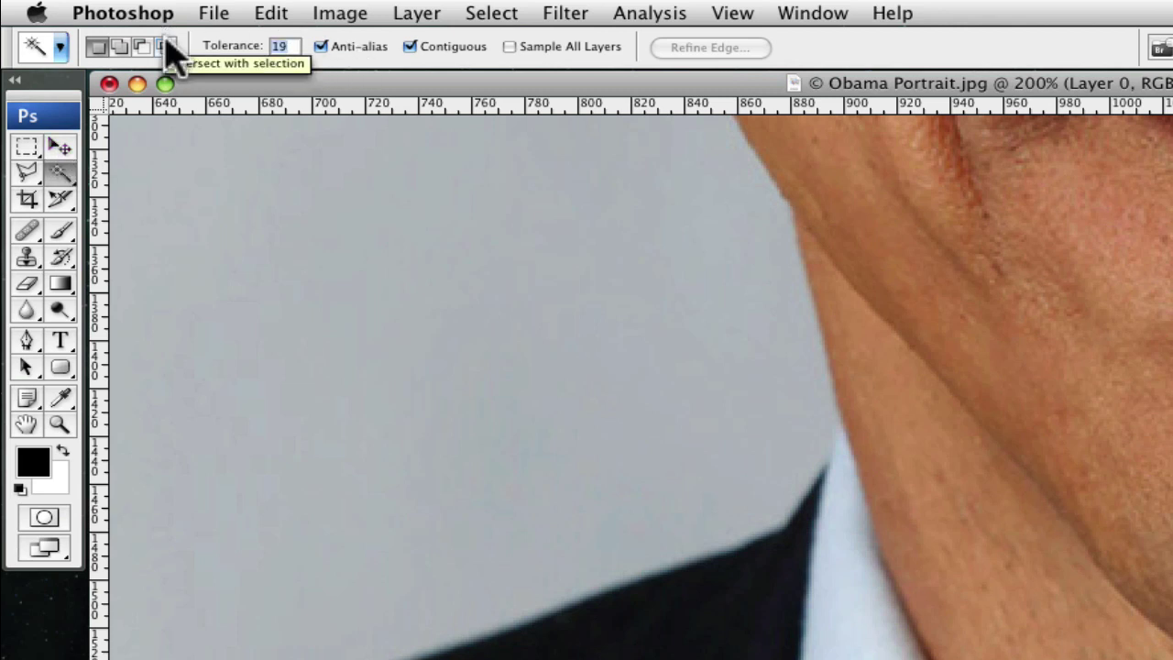
type("1")
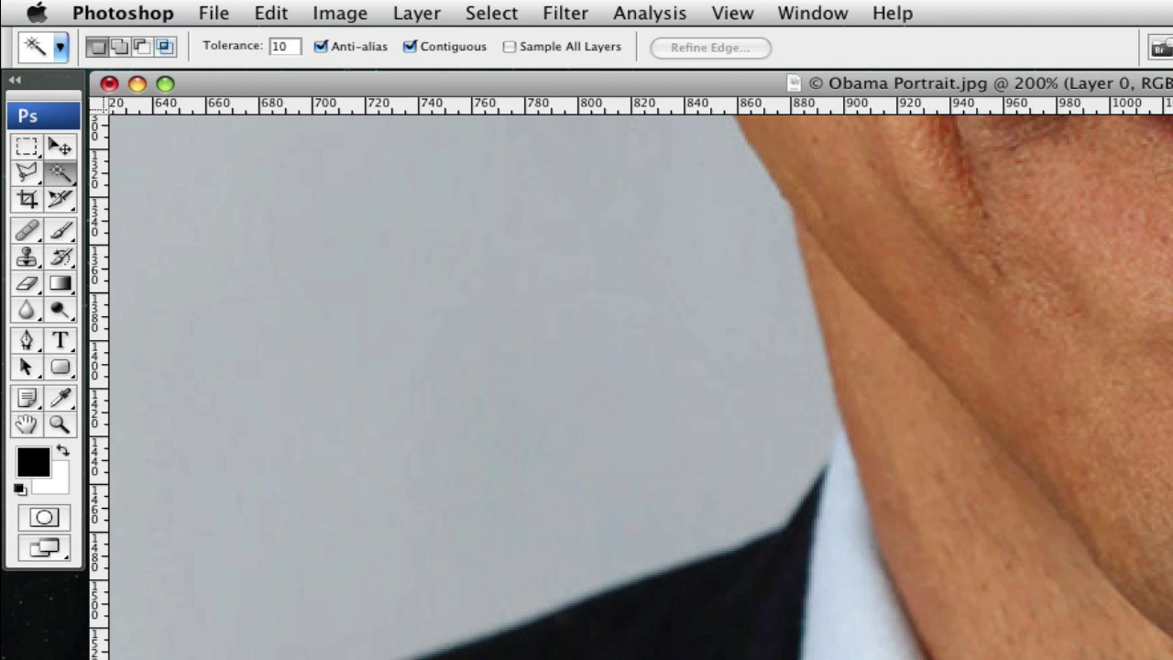
- Select and delete the grey background beside the neck and ear, then deselect
left_click(620, 332)
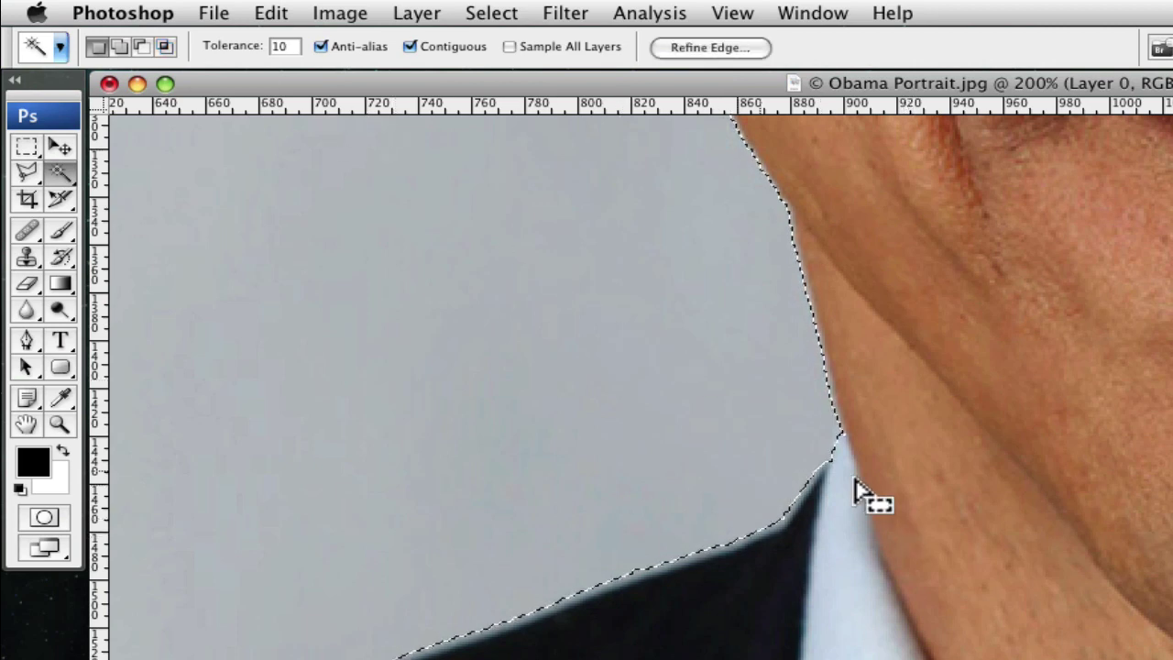
scroll(825, 550, "up", 10)
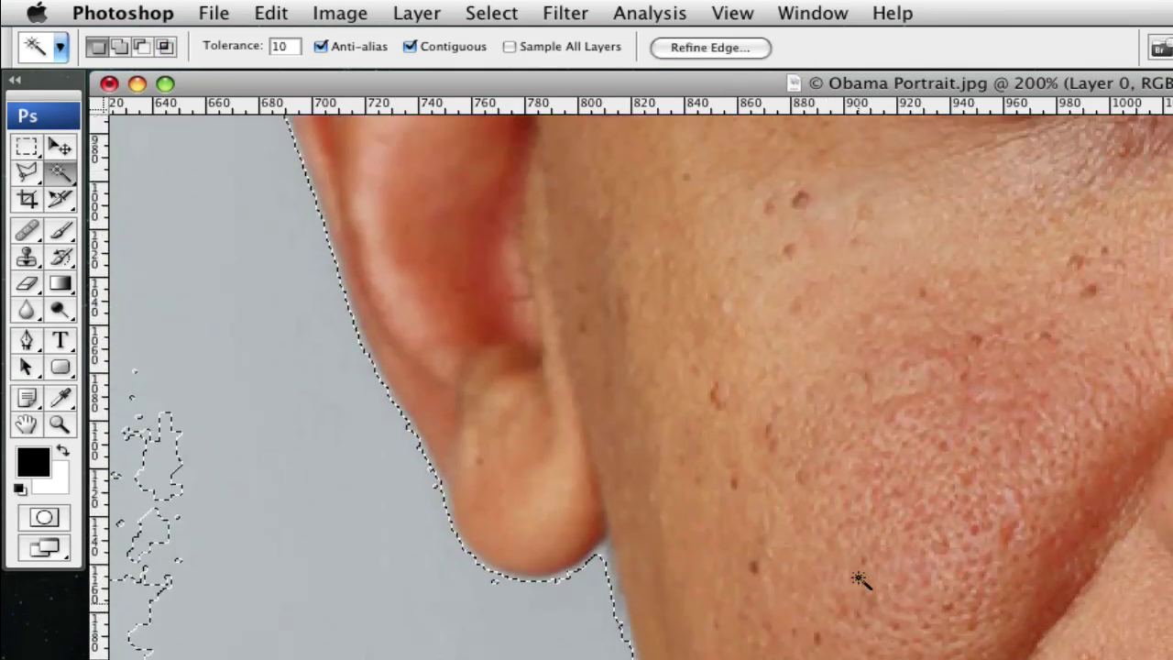
scroll(858, 578, "up", 3)
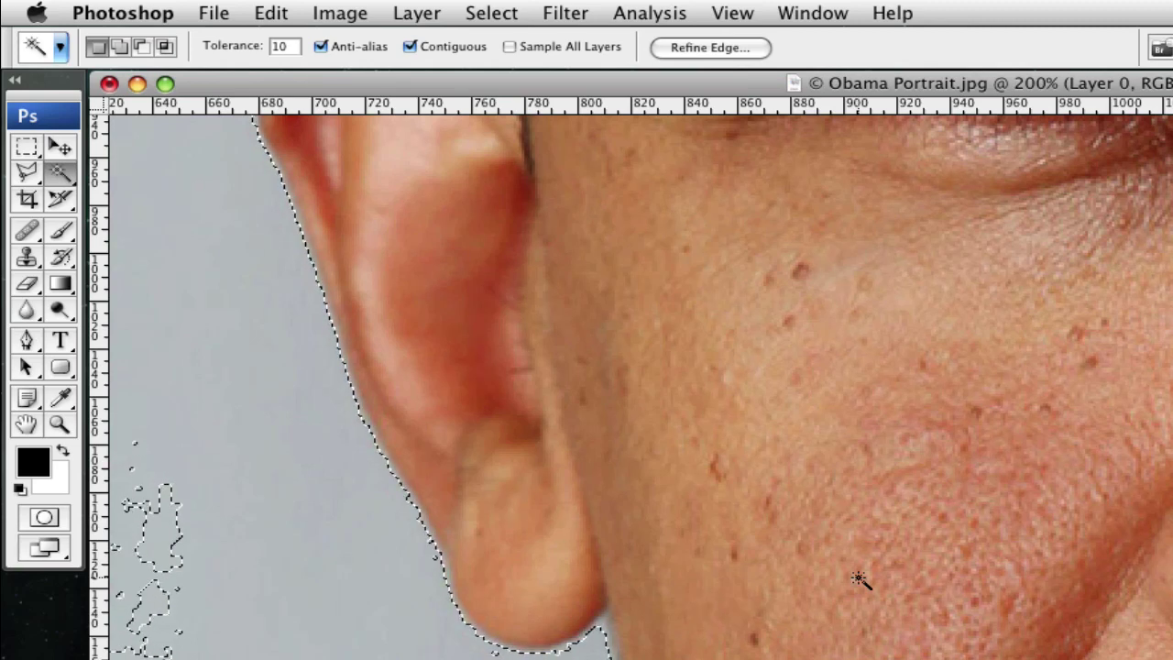
key("Delete")
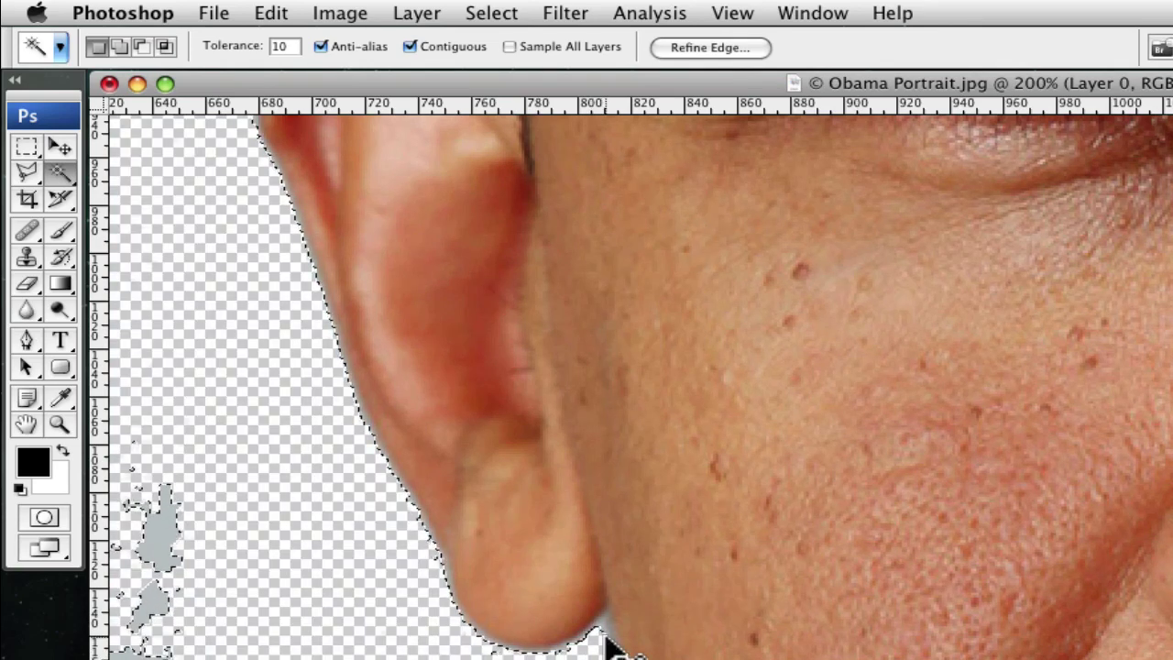
key("super+d")
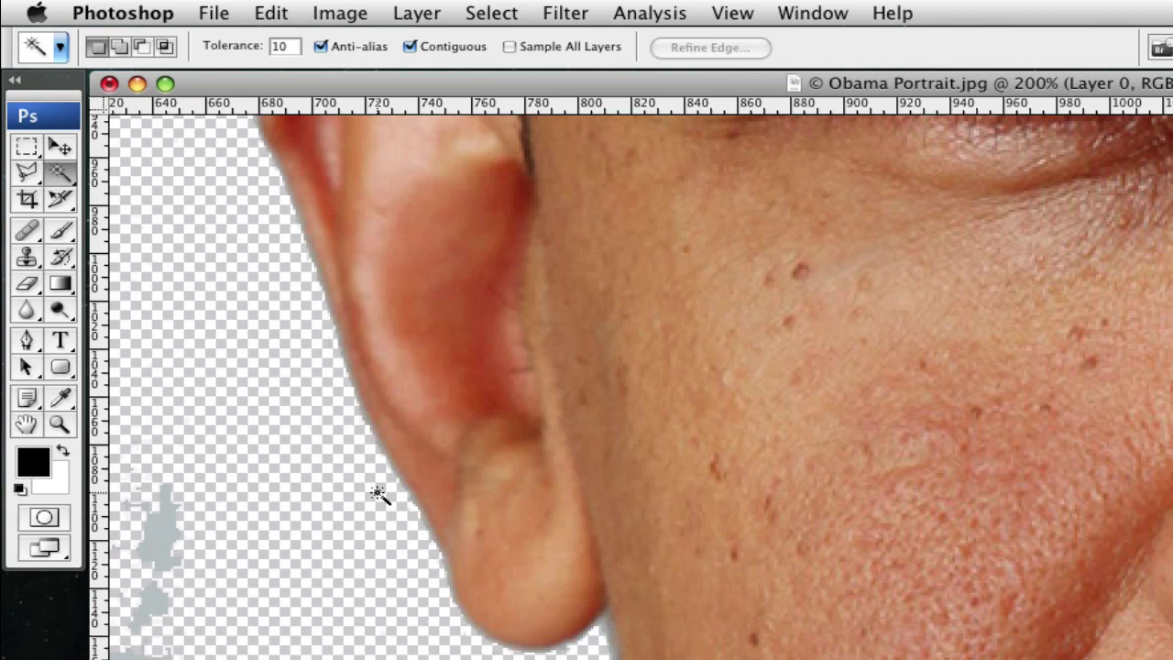
- Select and delete the grey wall above the head, then deselect
scroll(449, 343, "up", 15)
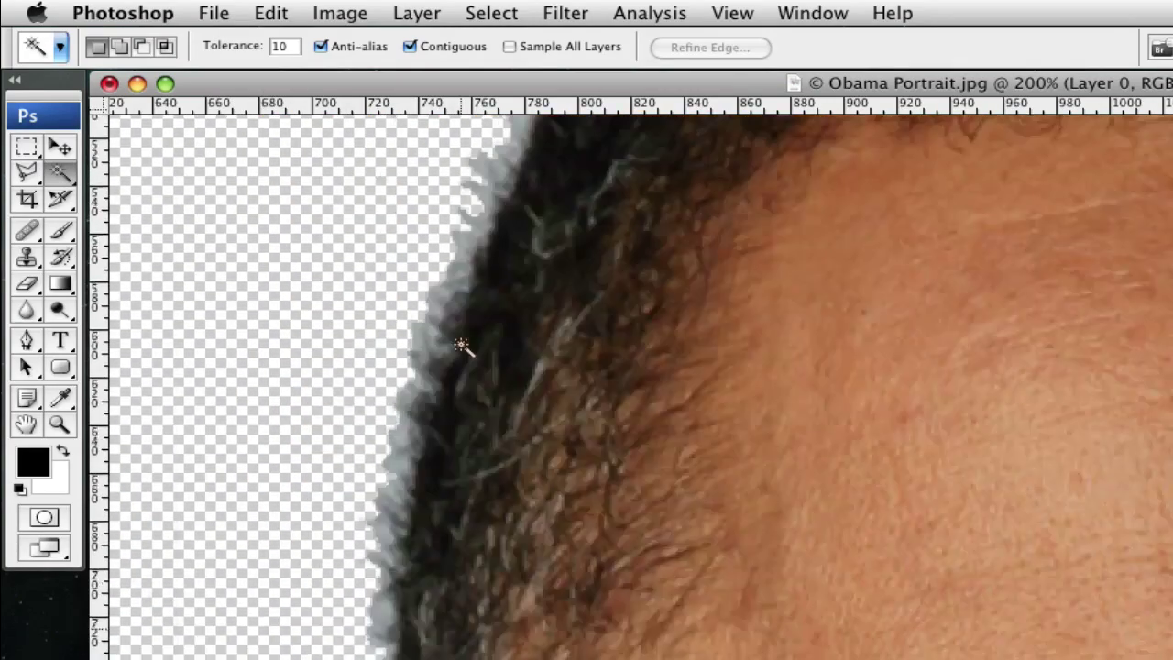
scroll(463, 343, "up", 5)
left_click(818, 348)
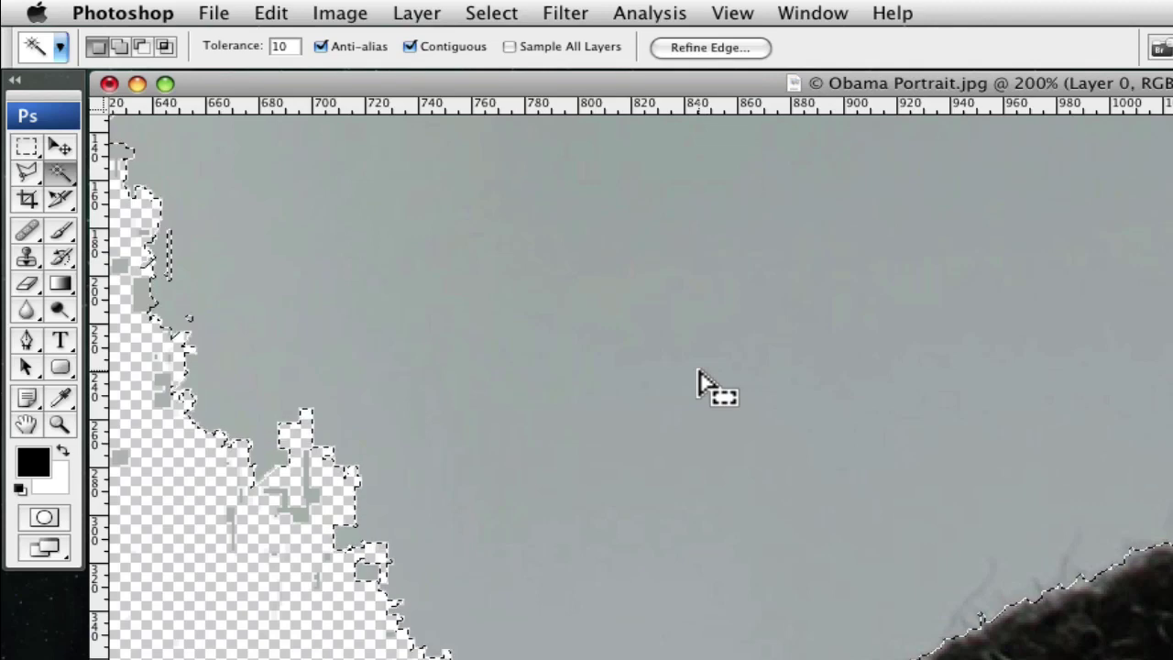
key("Delete")
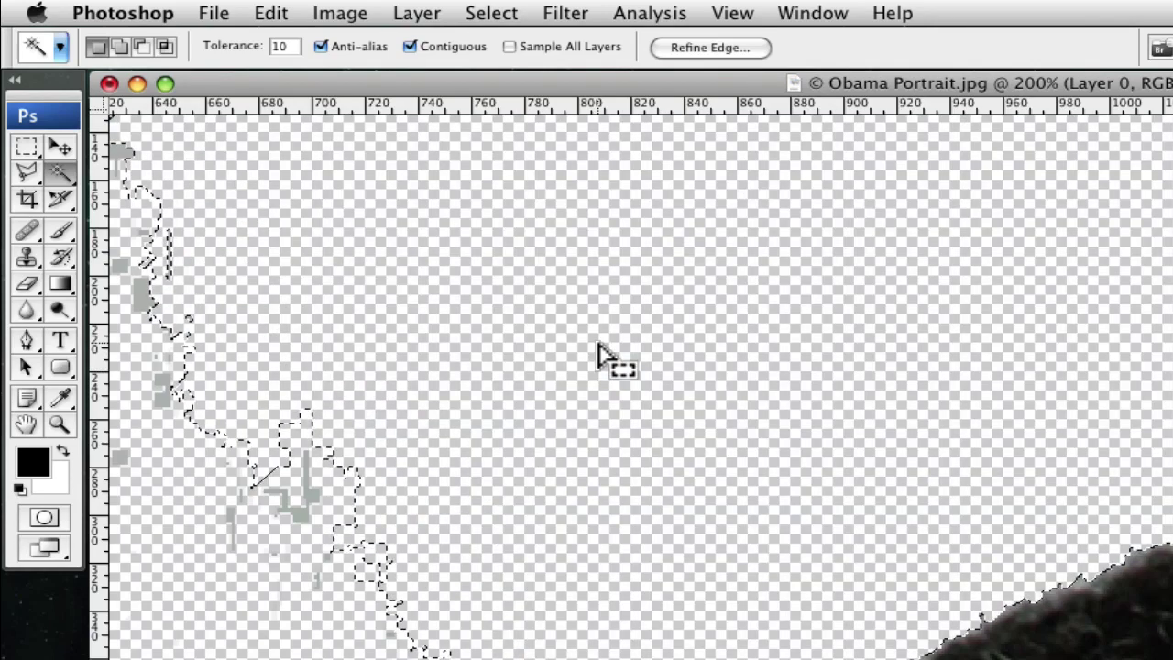
key("super+d")
scroll(769, 411, "right", 10)
scroll(768, 410, "right", 10)
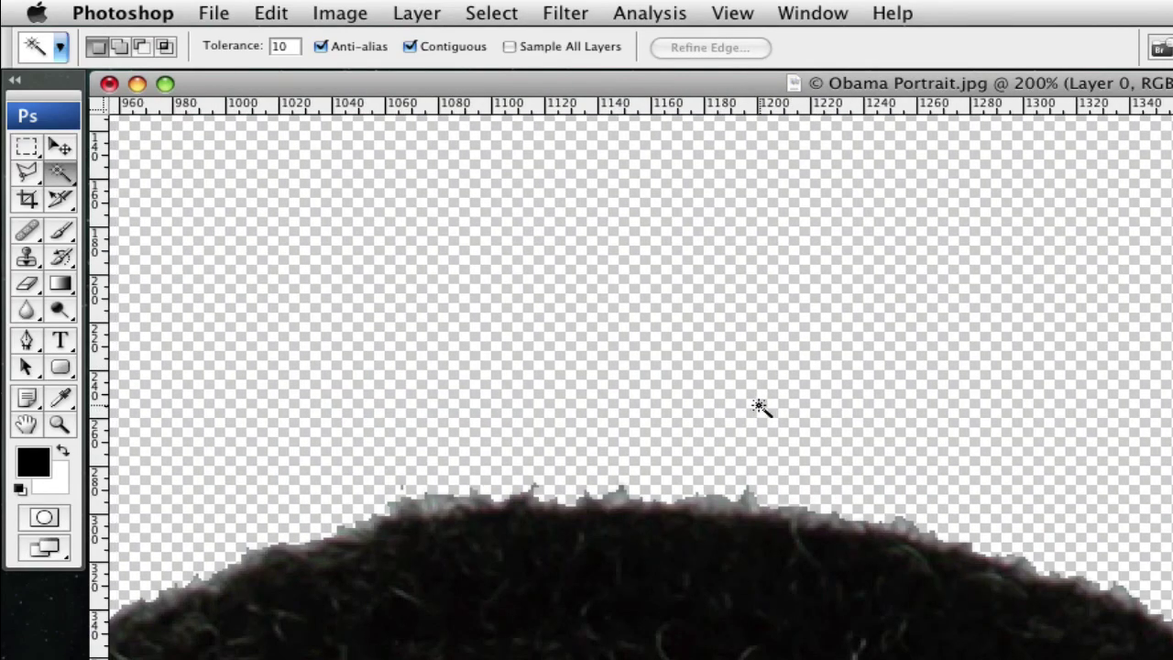
left_click(60, 146)
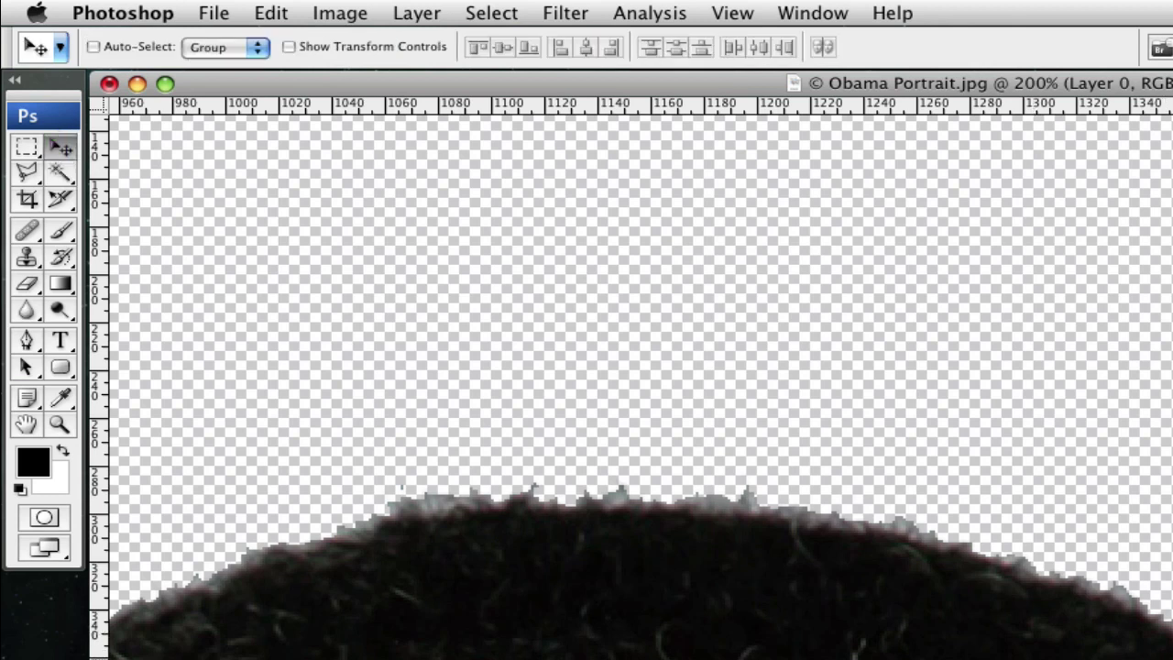
- Type a "Magic Wand" label above the hair and move it right and down
left_click(60, 340)
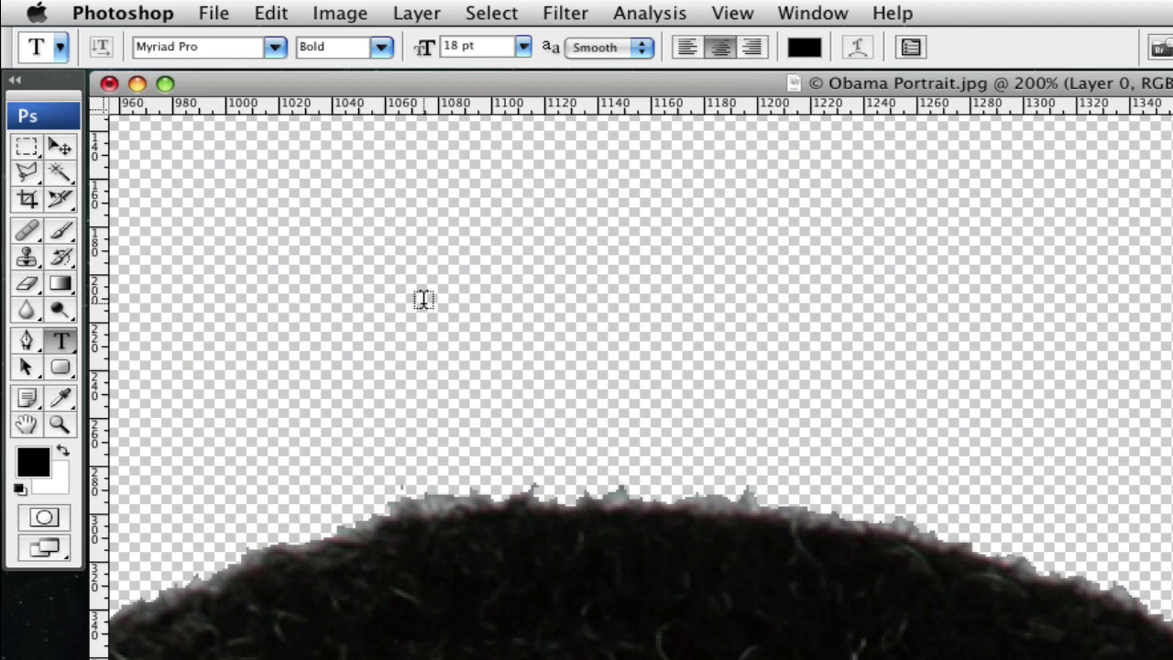
left_click(423, 300)
type("Magic Wan")
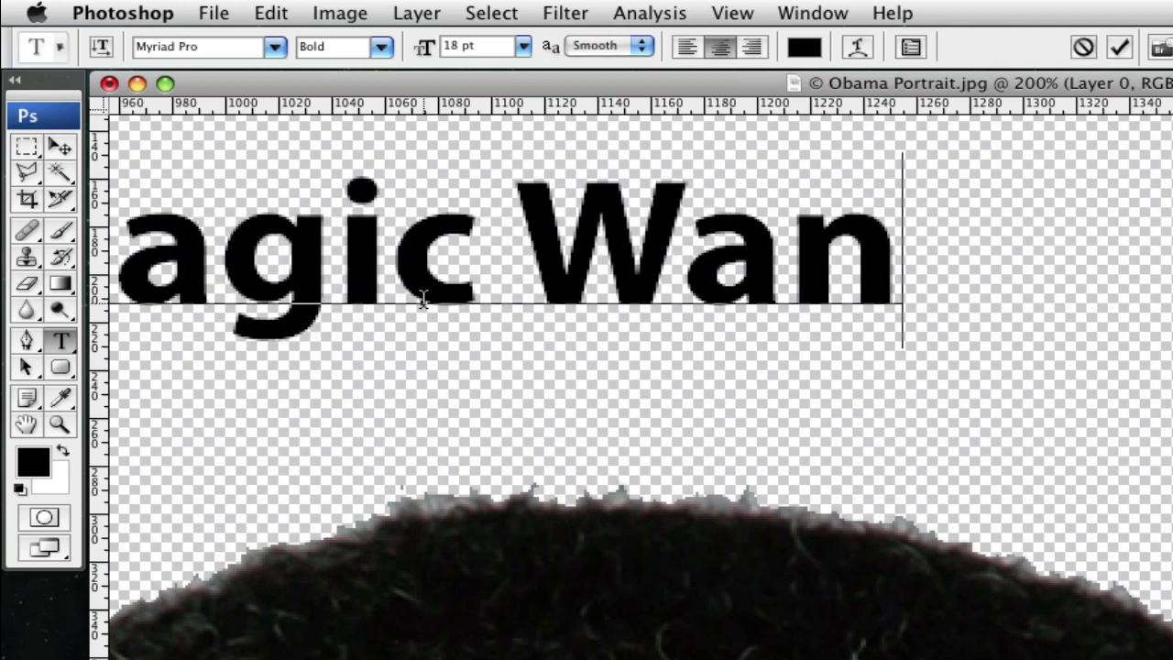
type("d")
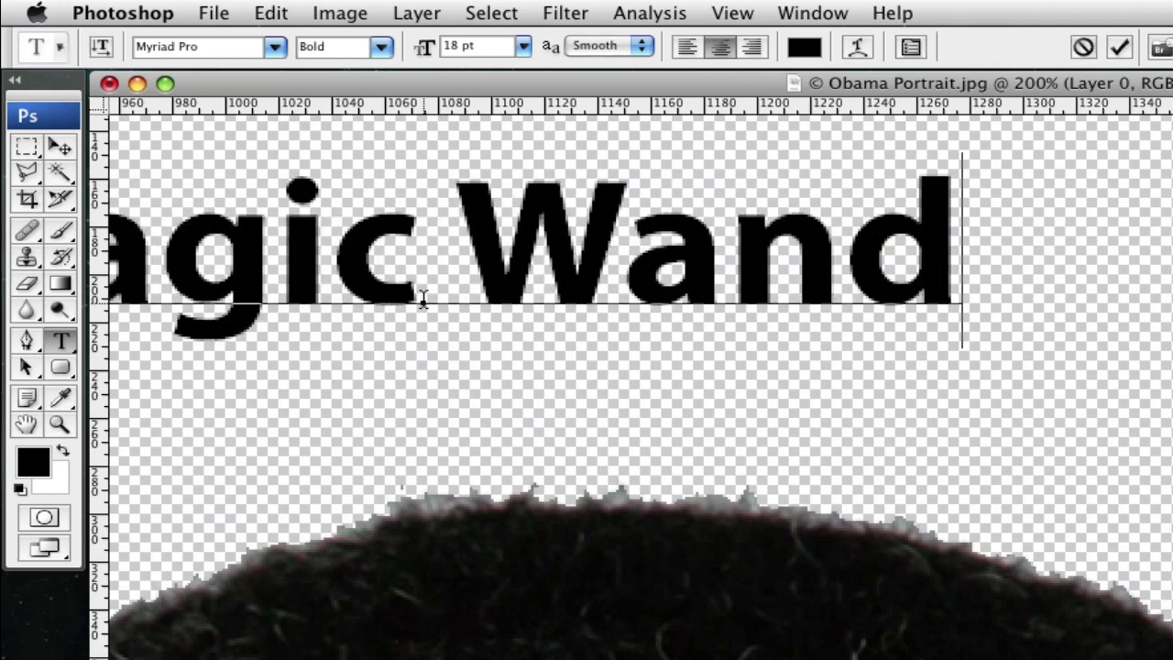
left_click(50, 145)
left_click_drag(486, 247, 801, 275)
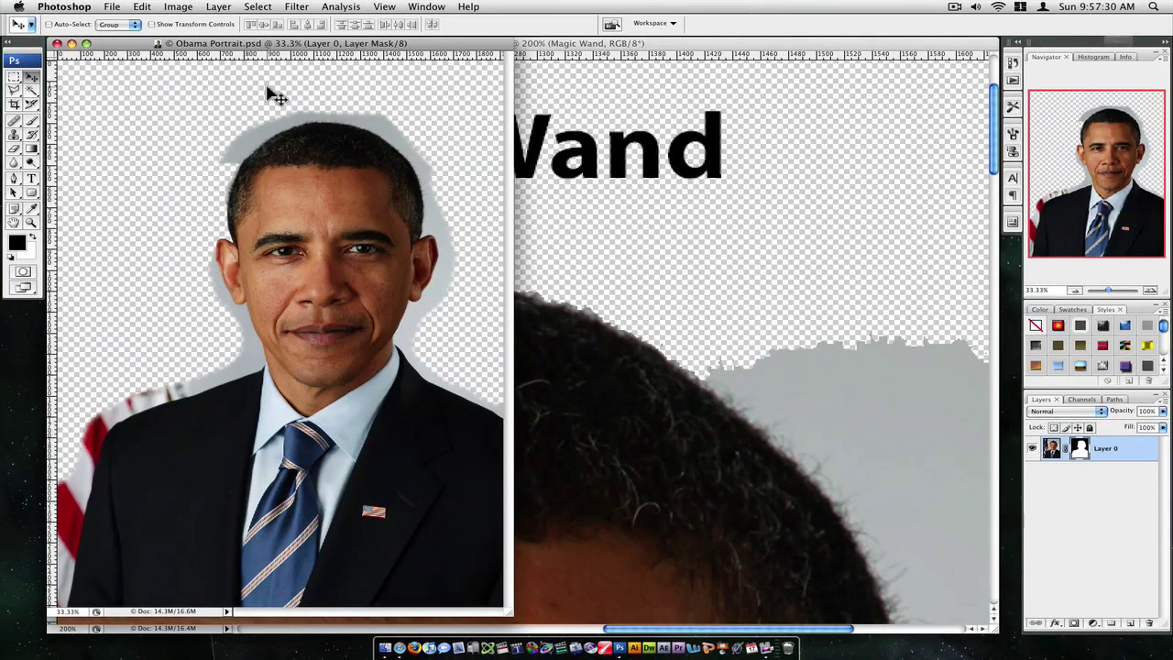
- Zoom into the masked portrait and add a "Brush" label left of the hairline
key("super+equal")
key("super+equal")
key("super+equal")
key("super+equal")
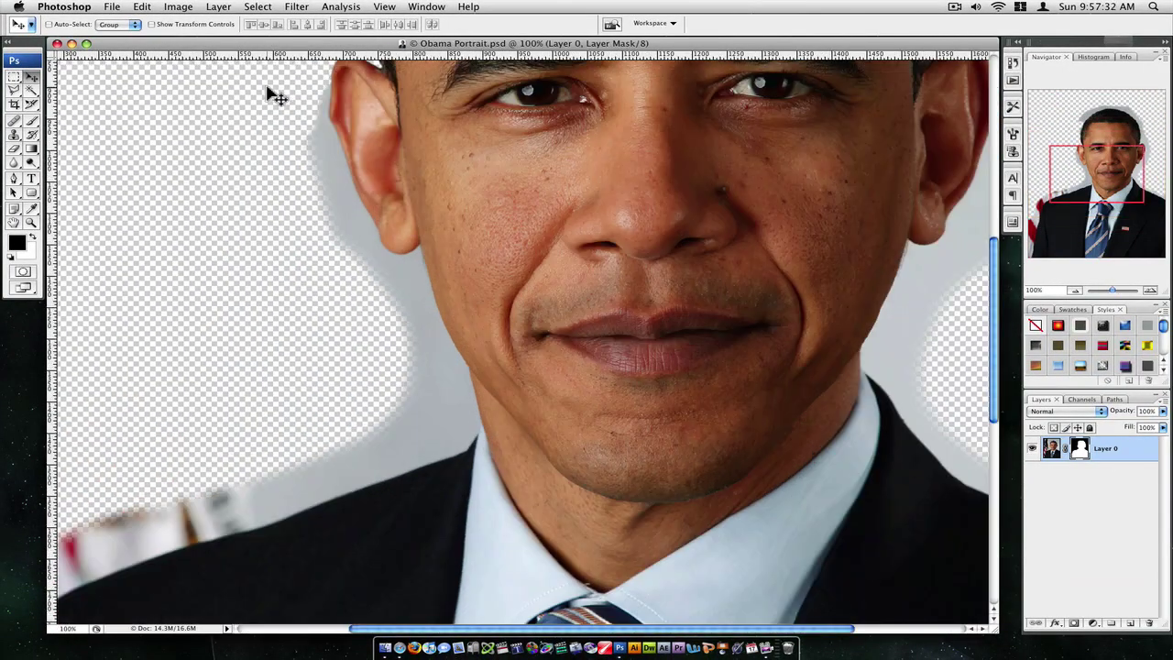
scroll(275, 96, "up", 15)
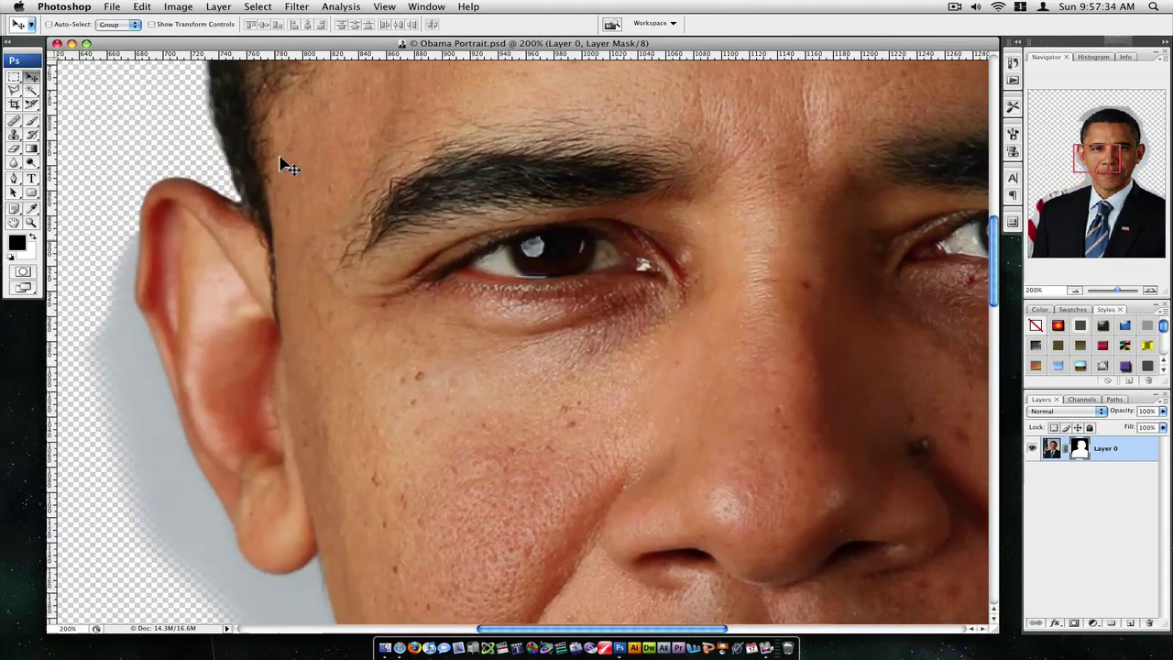
scroll(291, 168, "down", 8)
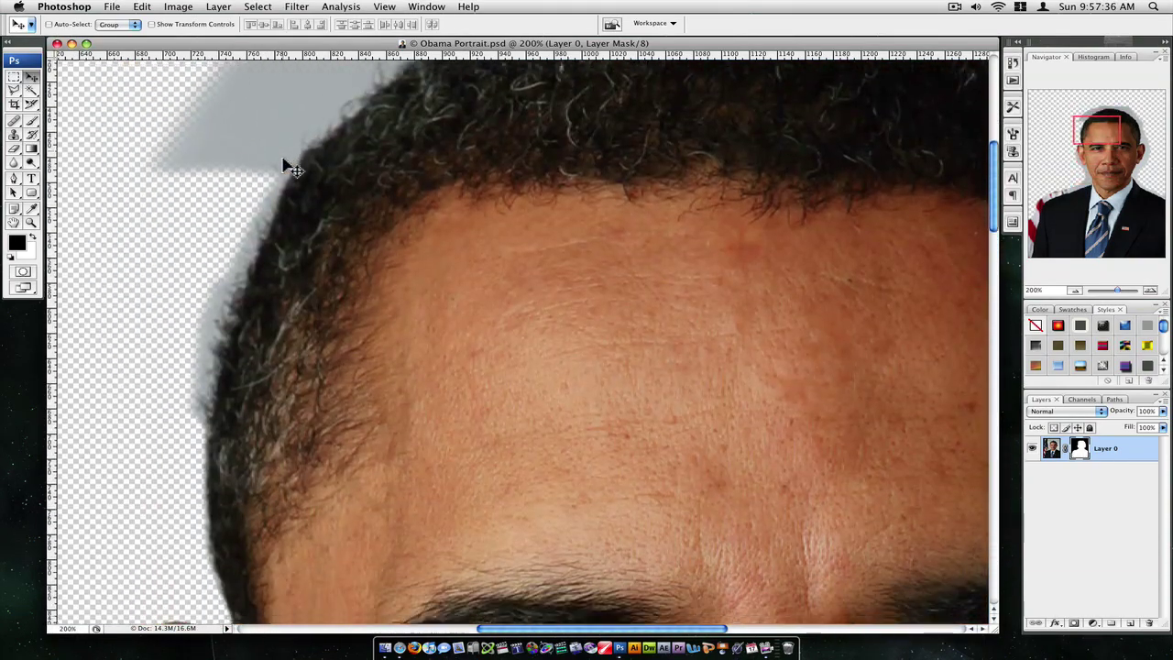
scroll(291, 167, "left", 10)
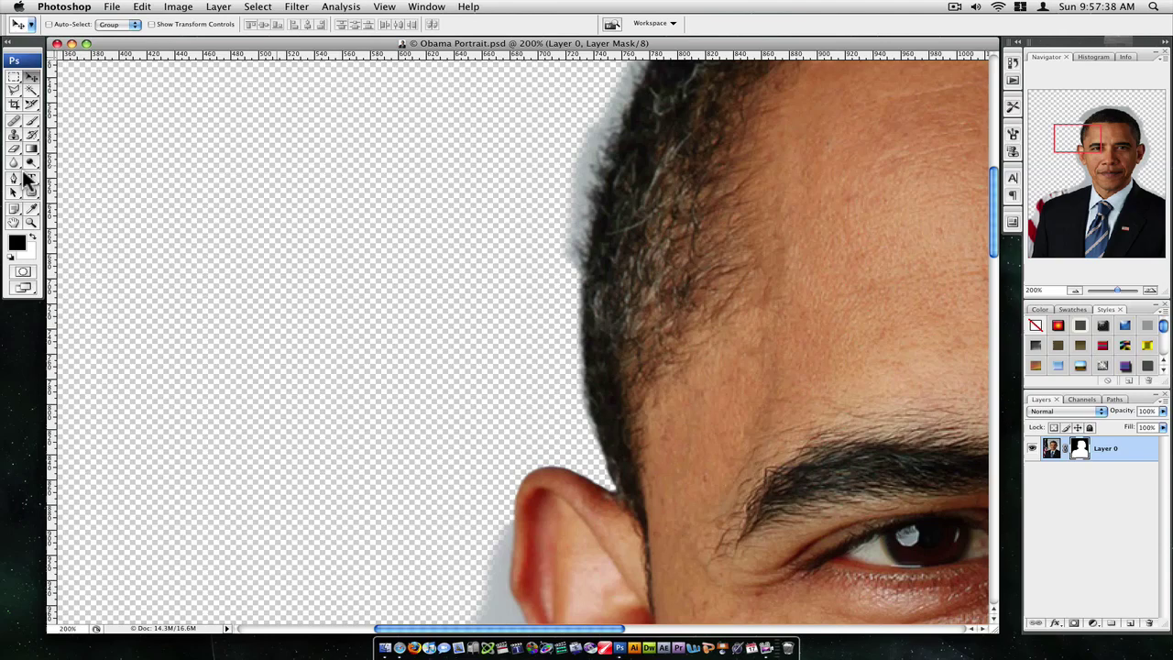
left_click(29, 179)
left_click(203, 265)
type("Brush")
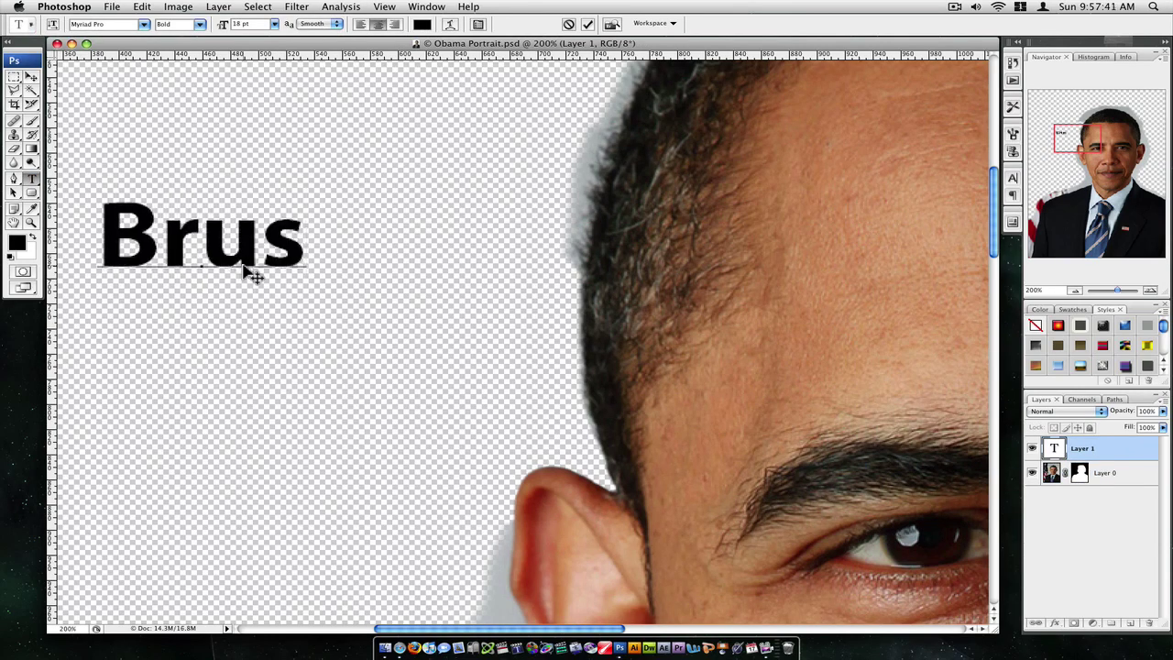
left_click(31, 77)
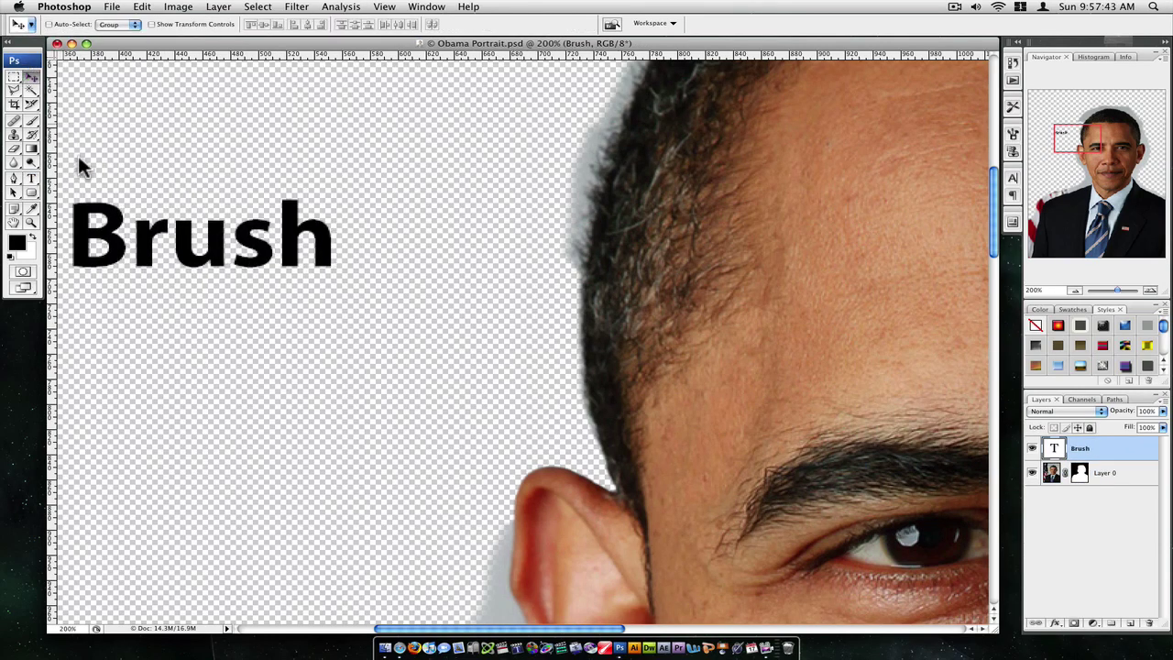
- Shift the Brush label down-right, then narrow the Brush portrait window and move it right
mouse_move(149, 255)
left_mouse_down()
mouse_move(269, 303)
mouse_move(344, 388)
left_mouse_up()
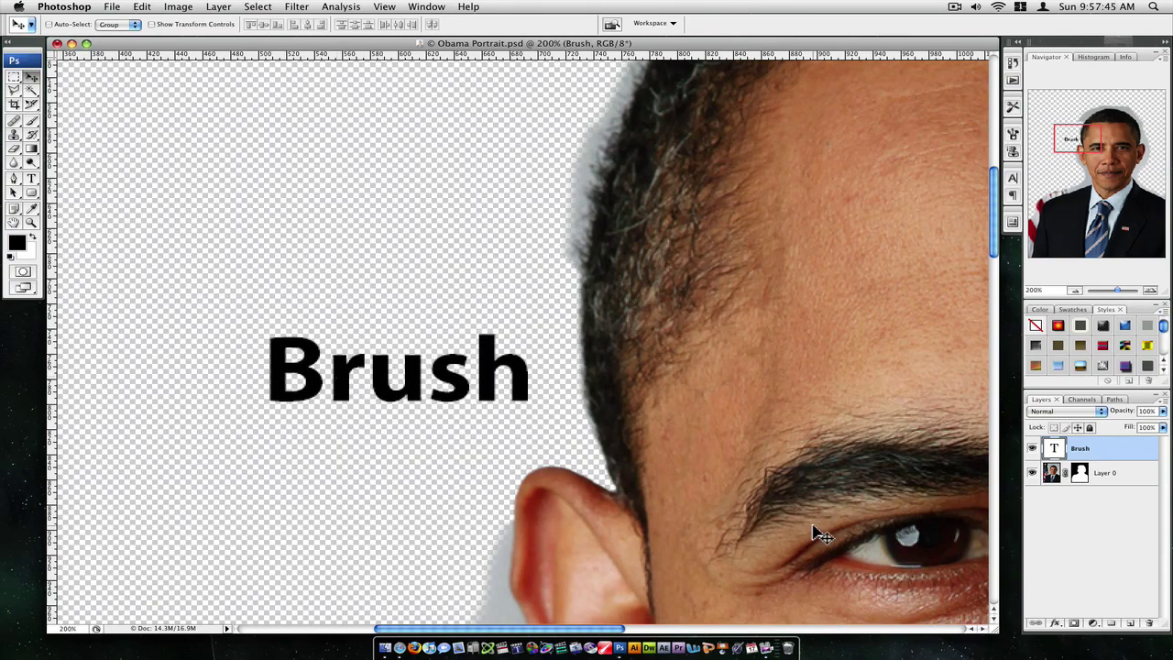
left_click_drag(1003, 630, 720, 627)
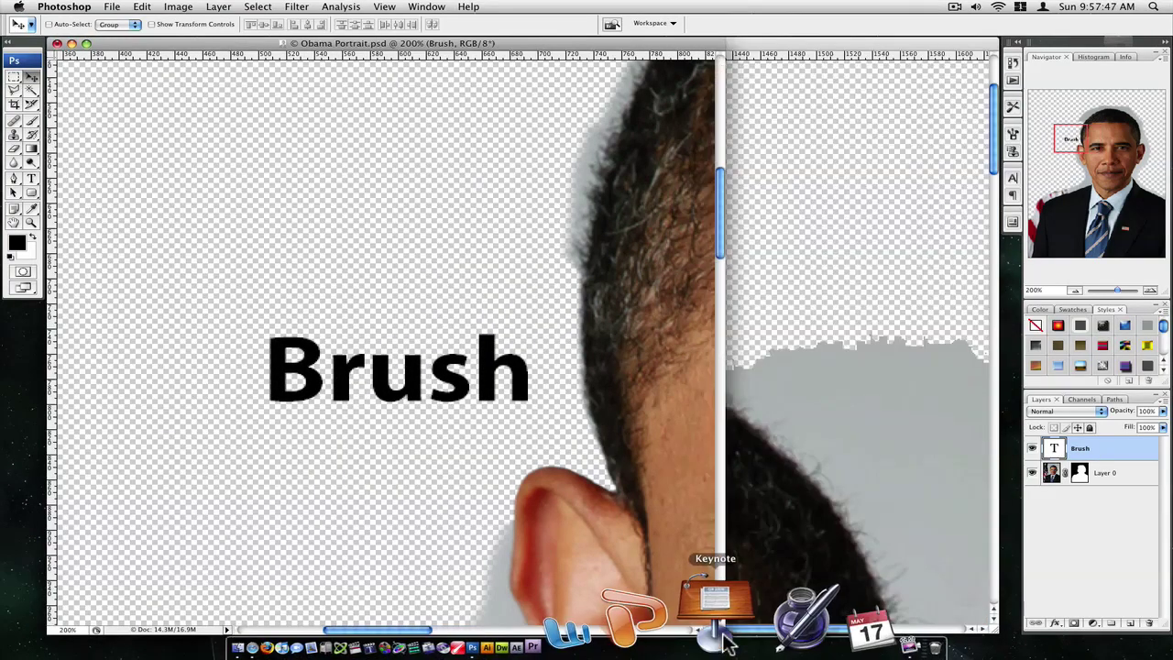
scroll(371, 501, "right", 3)
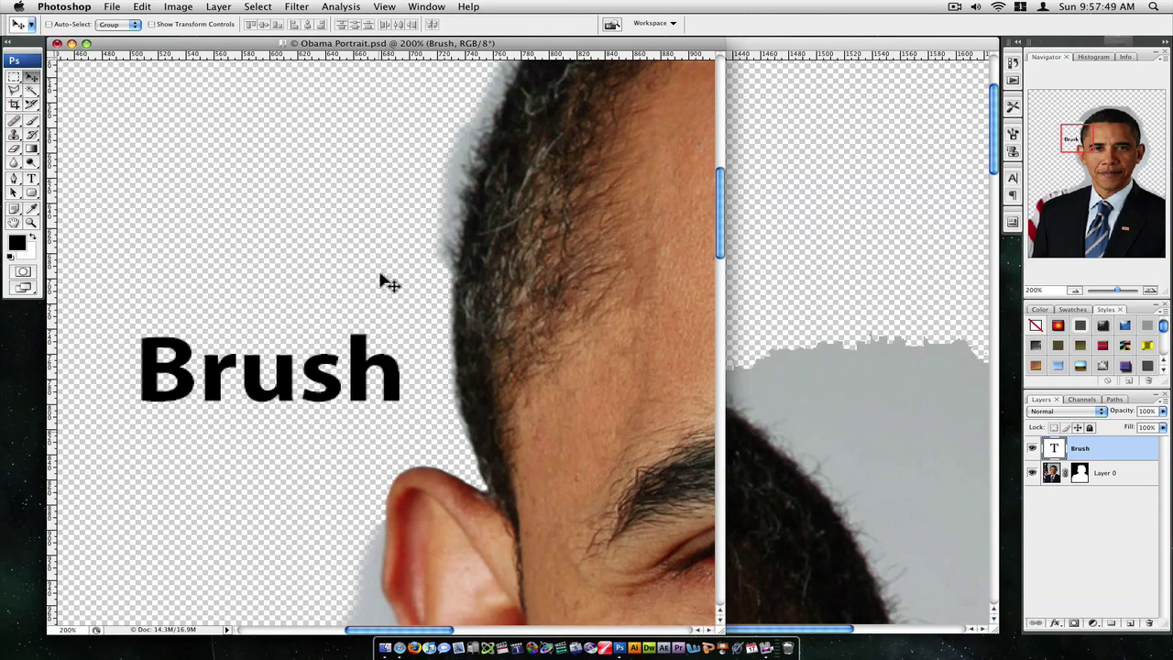
left_click_drag(364, 43, 707, 40)
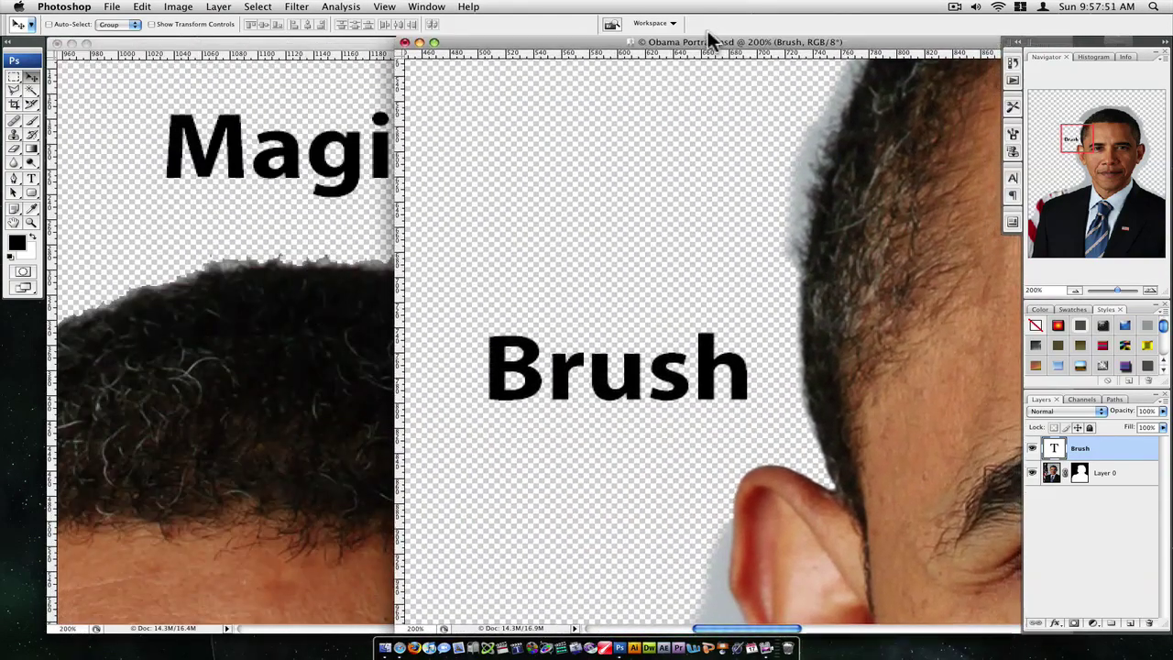
- Narrow the Magic Wand portrait window and place it beside the Brush window, in front
left_click_drag(313, 36, 257, 34)
left_click_drag(941, 635, 662, 629)
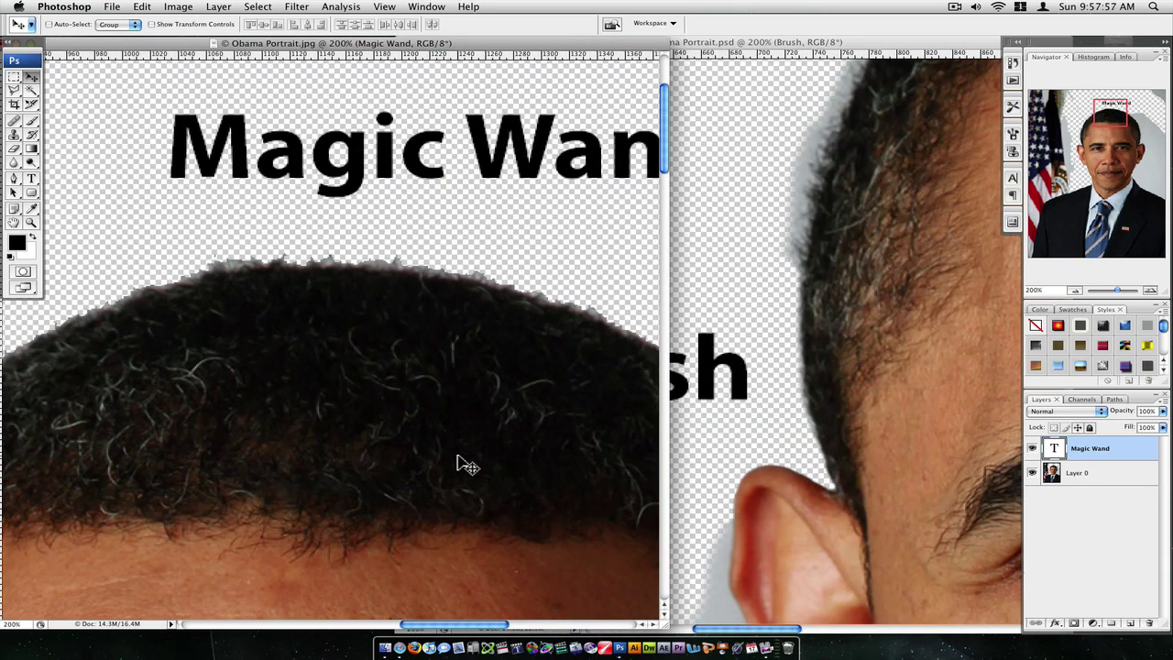
scroll(466, 465, "right", 5)
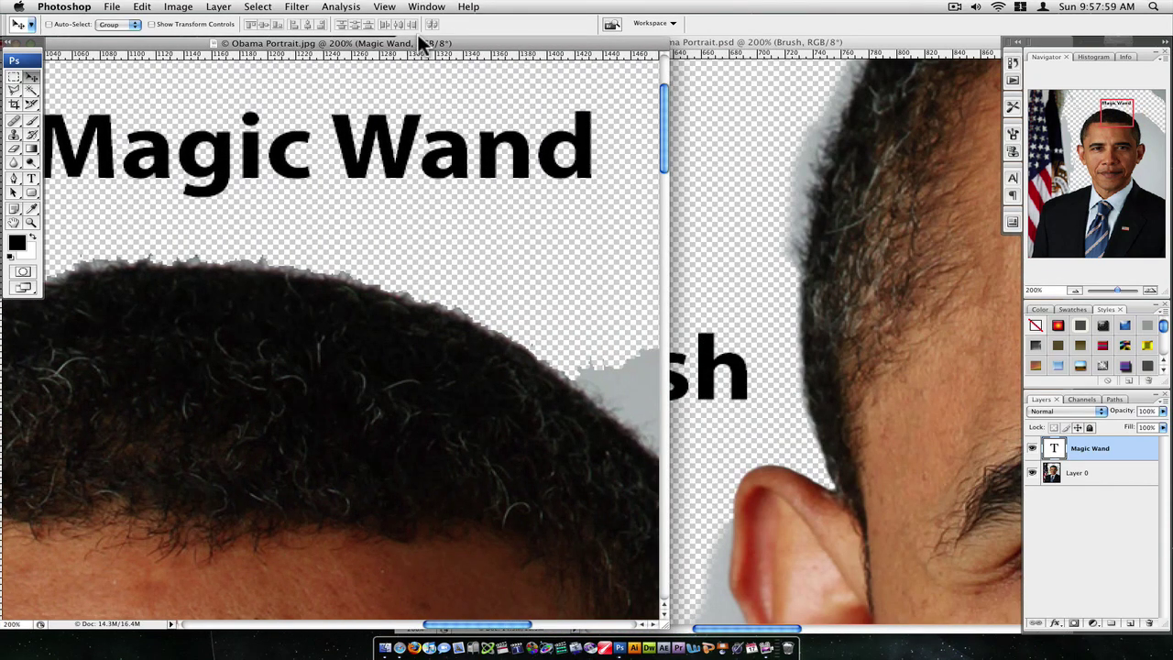
left_click_drag(416, 34, 369, 32)
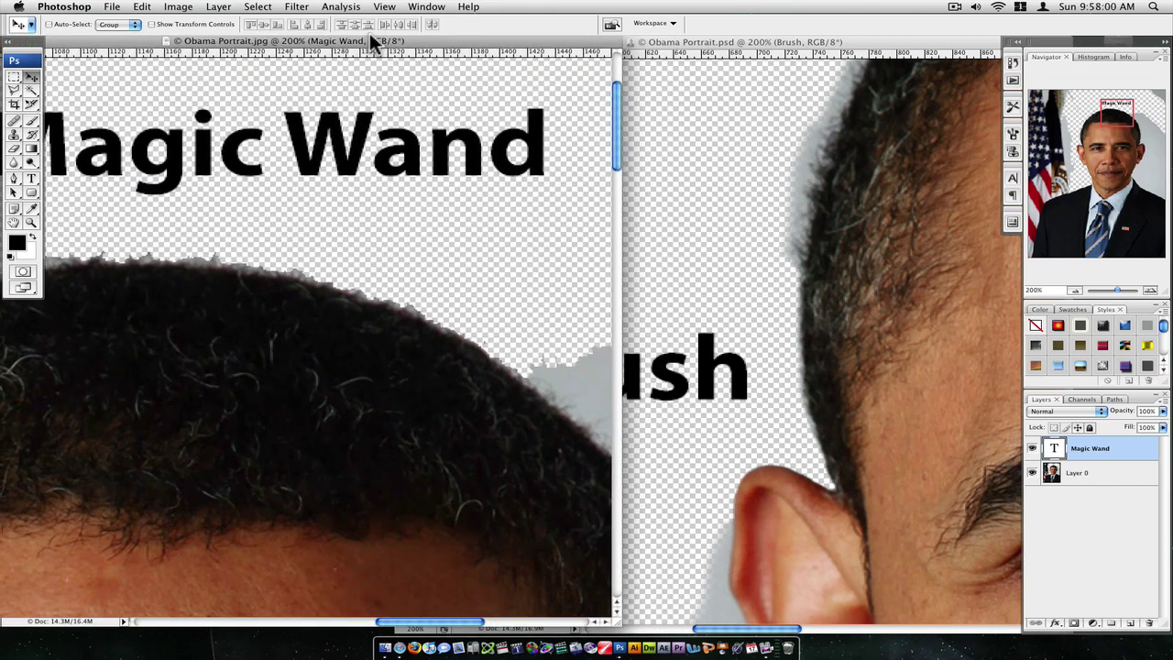
left_click(688, 41)
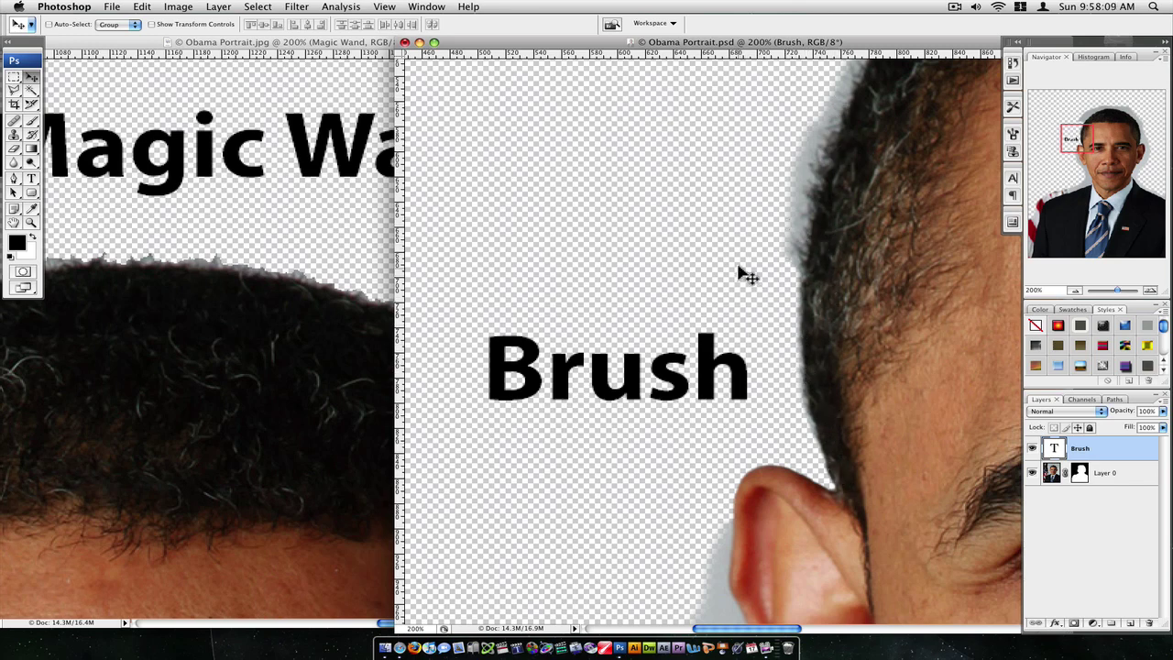
left_click(335, 334)
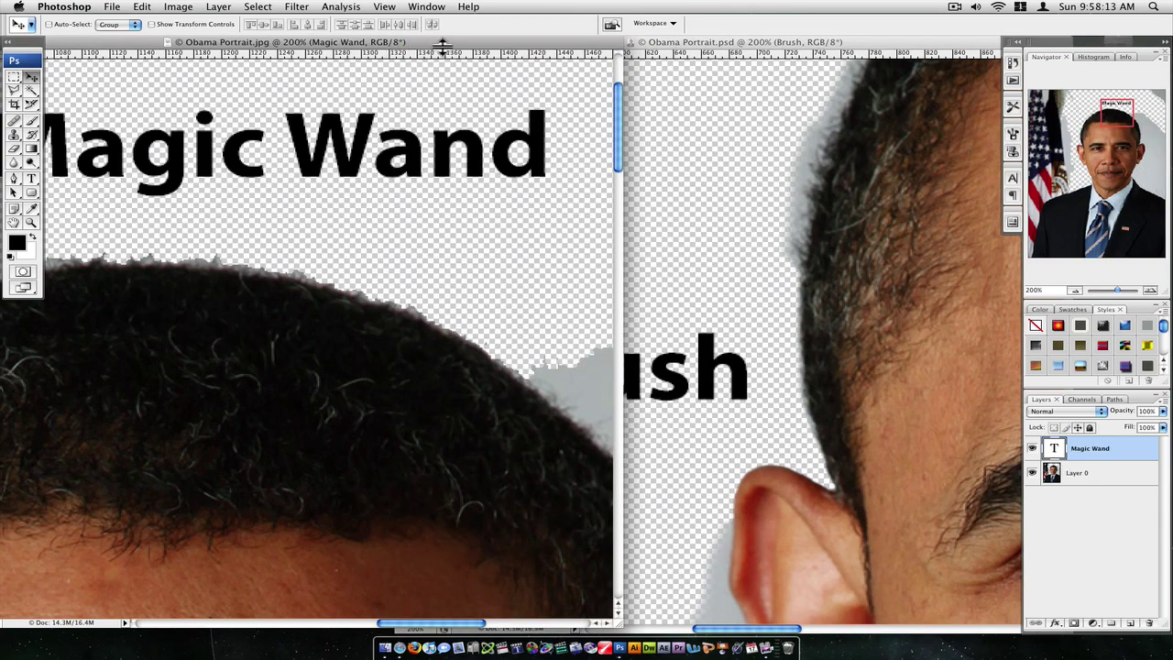
left_click_drag(442, 48, 540, 42)
- Zoom the Magic Wand portrait to 100%, then mask Layer 0 and paint background back beside the hair
key("super+minus")
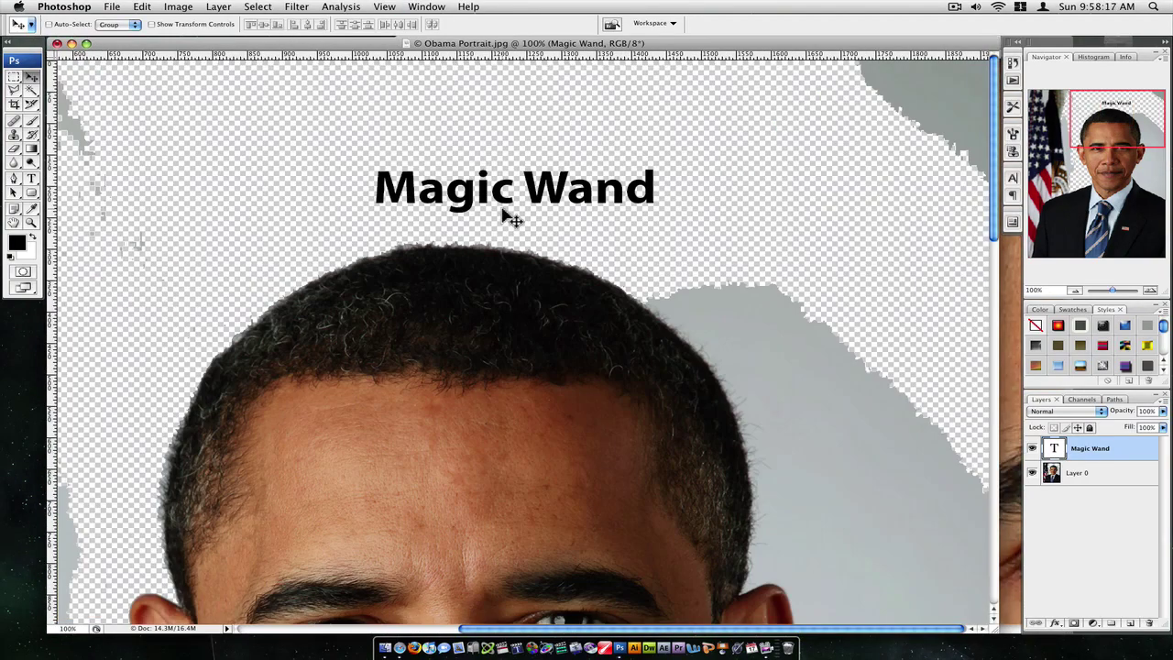
left_click(1104, 473)
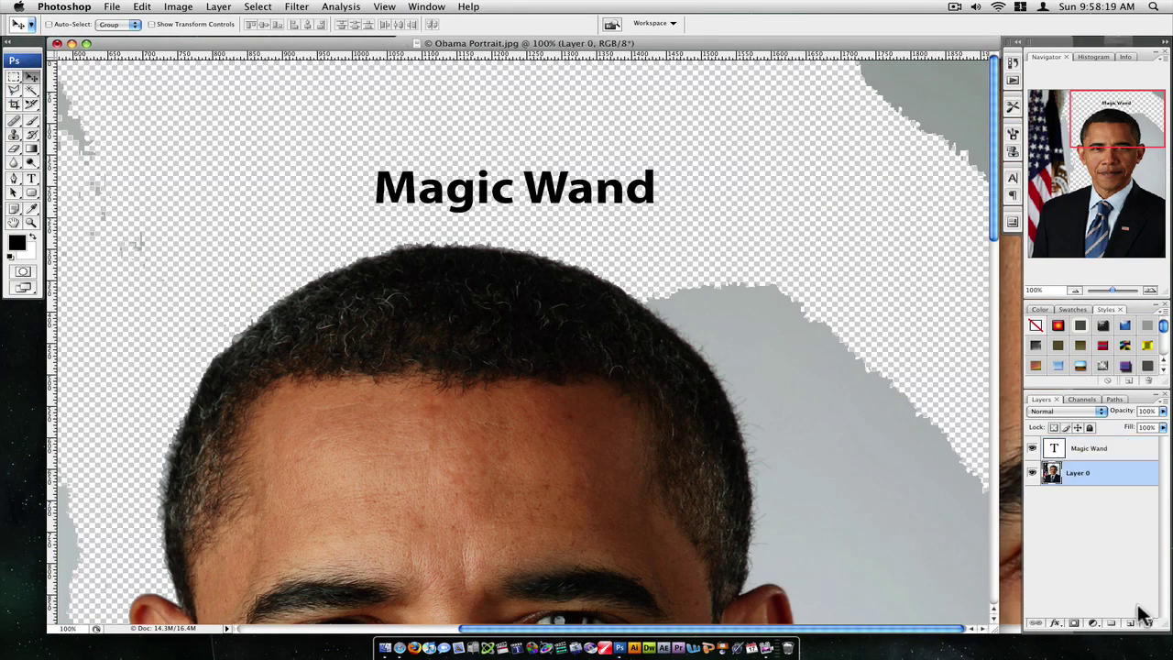
left_click(1076, 625)
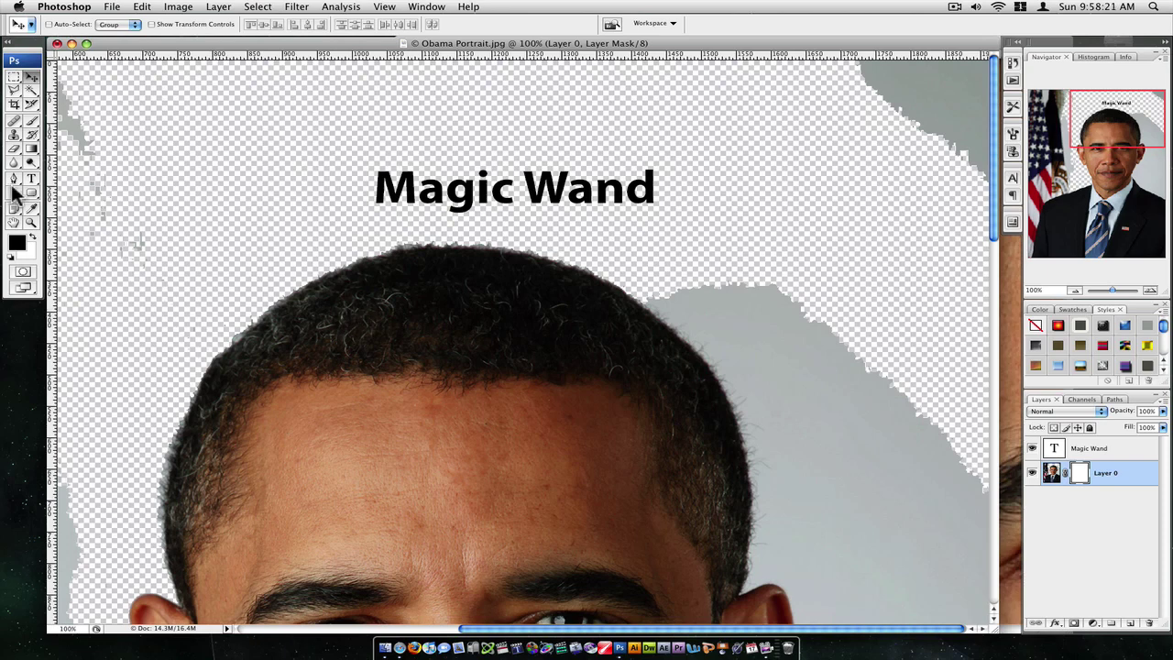
left_click(31, 120)
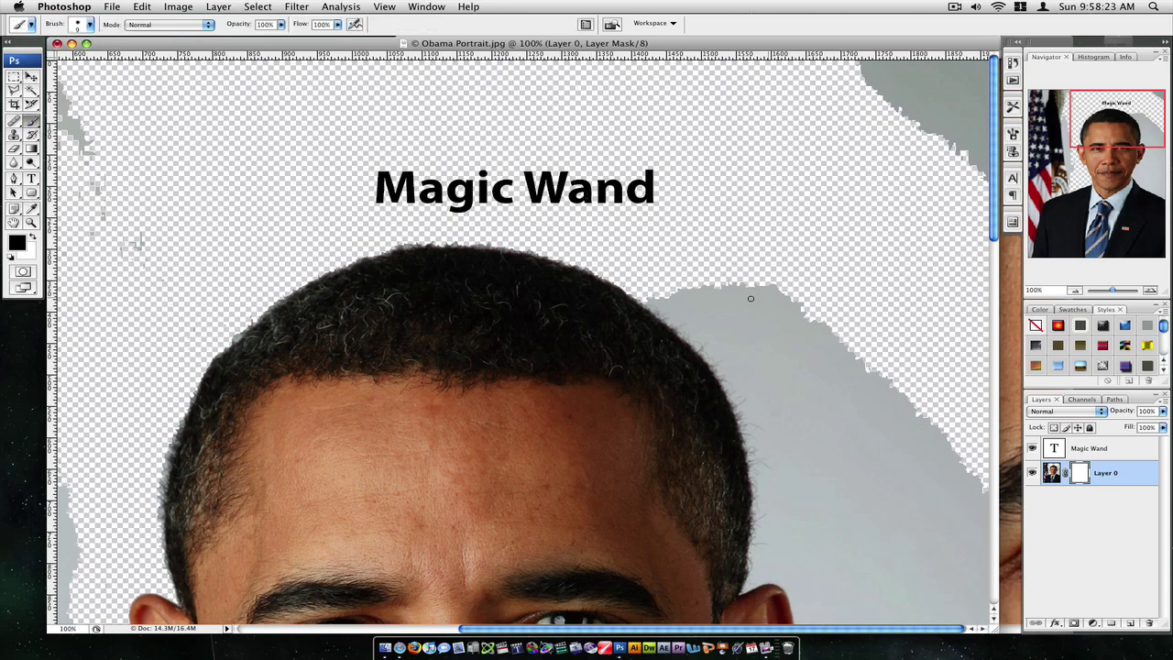
mouse_move(705, 289)
left_mouse_down()
mouse_move(802, 337)
mouse_move(716, 295)
mouse_move(755, 295)
left_mouse_up()
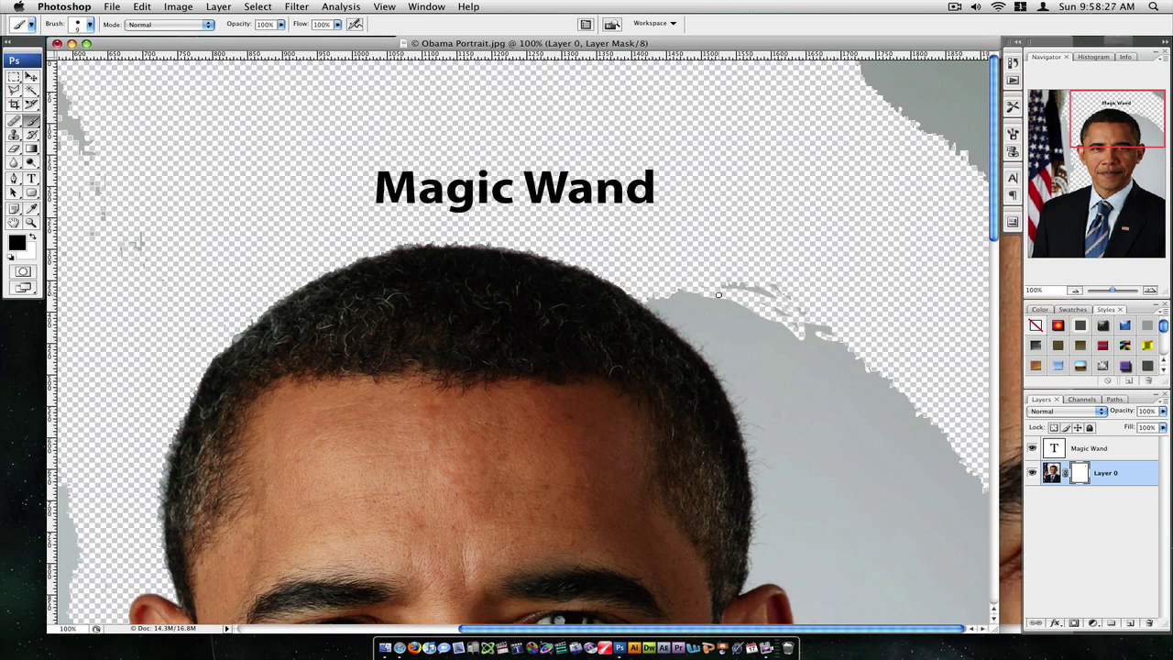
- Close the Magic Wand portrait without saving and move the Brush window left
left_click(56, 43)
left_click(517, 191)
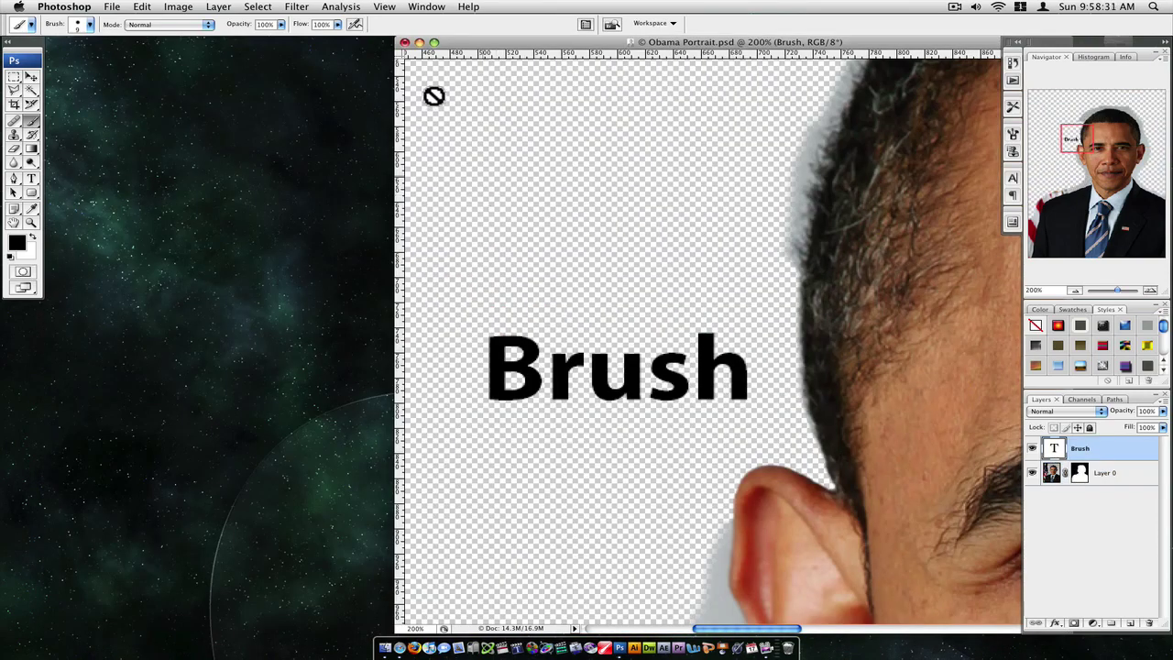
left_click_drag(492, 44, 141, 43)
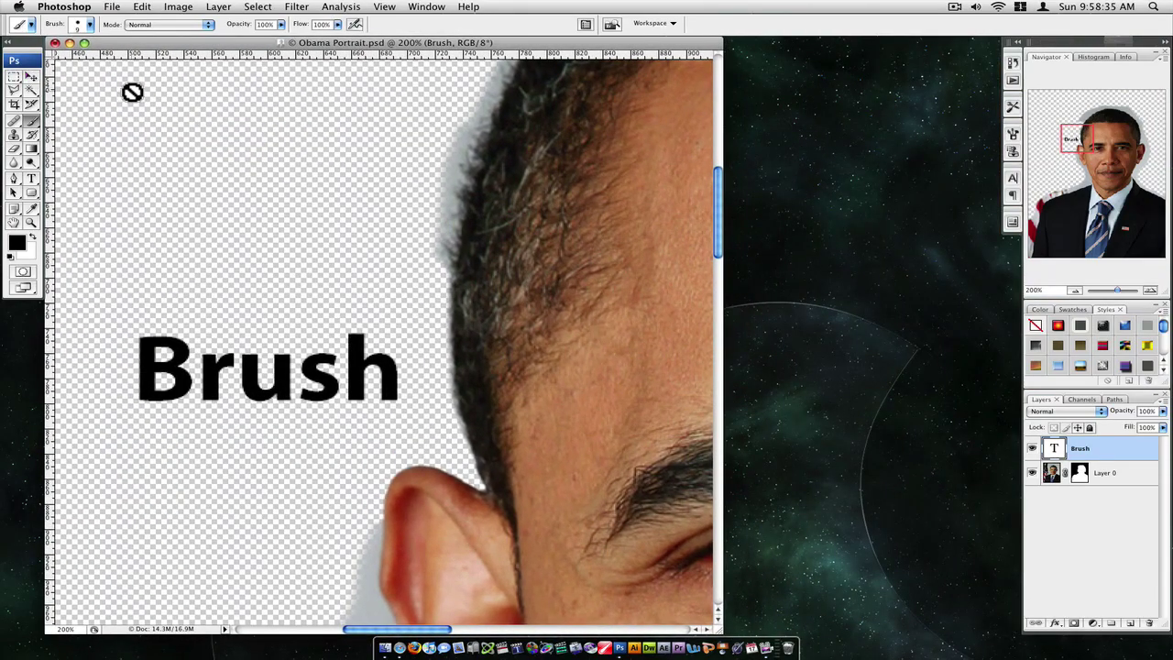